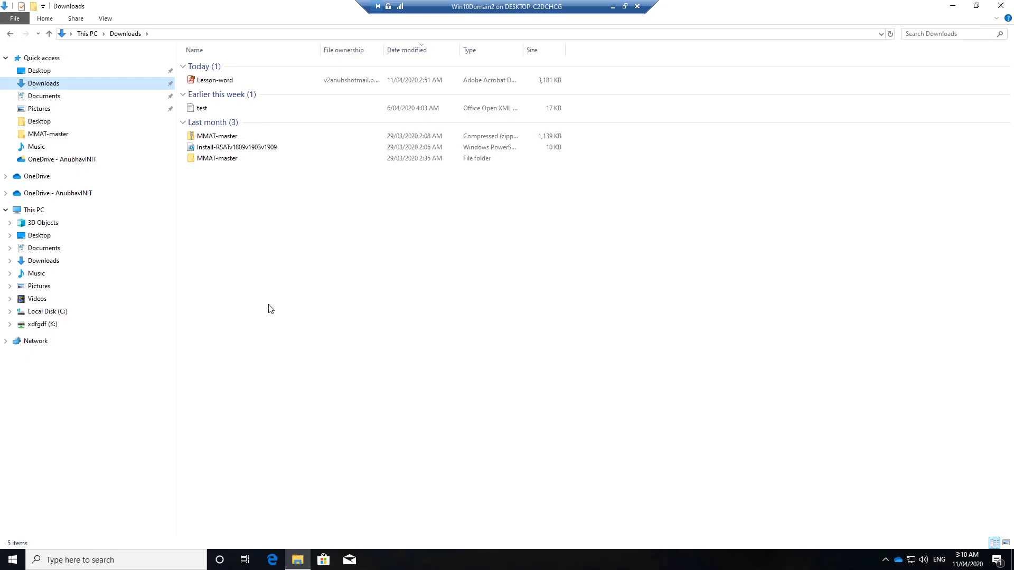
# - Try opening the Lesson-word PDF in Google Chrome, which shows an access-denied error
pyautogui.click(222, 82)
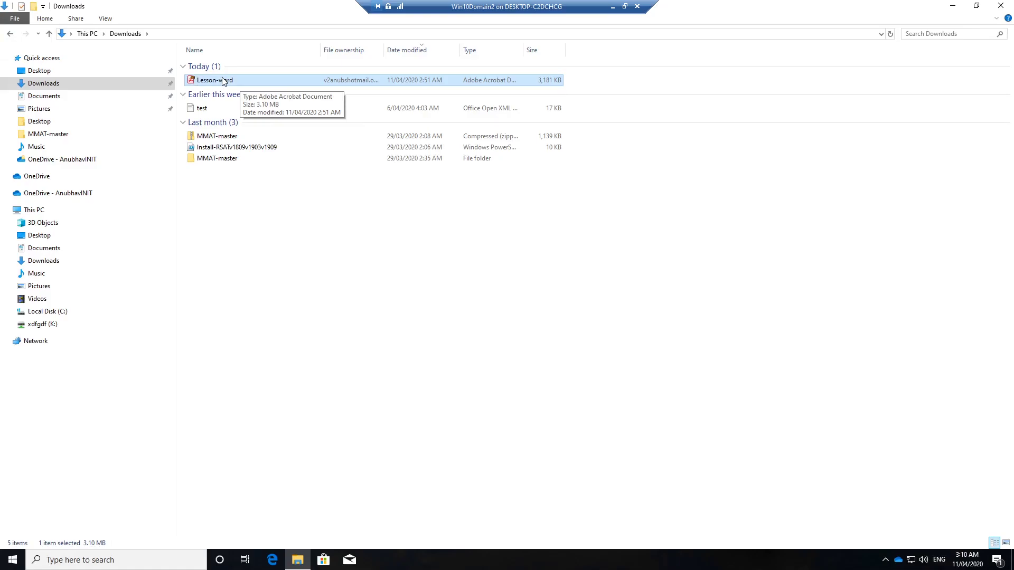
pyautogui.rightClick(222, 78)
pyautogui.moveTo(255, 156)
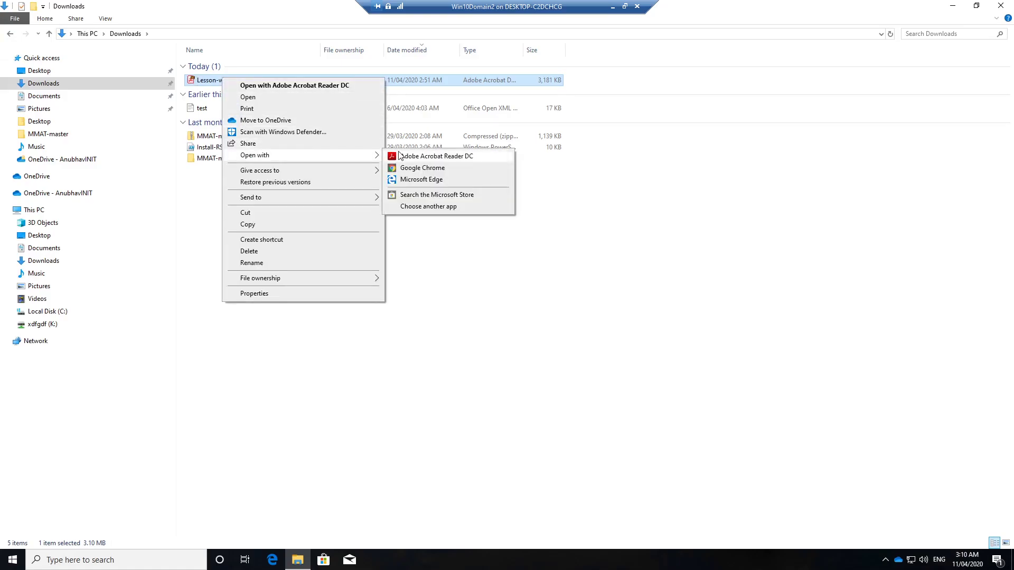
pyautogui.click(423, 168)
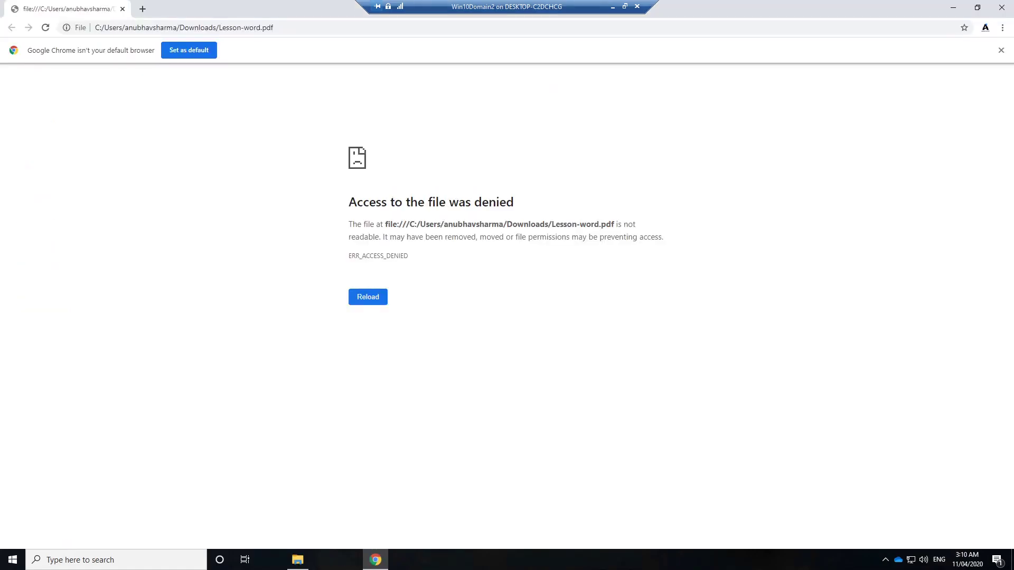
pyautogui.click(1001, 7)
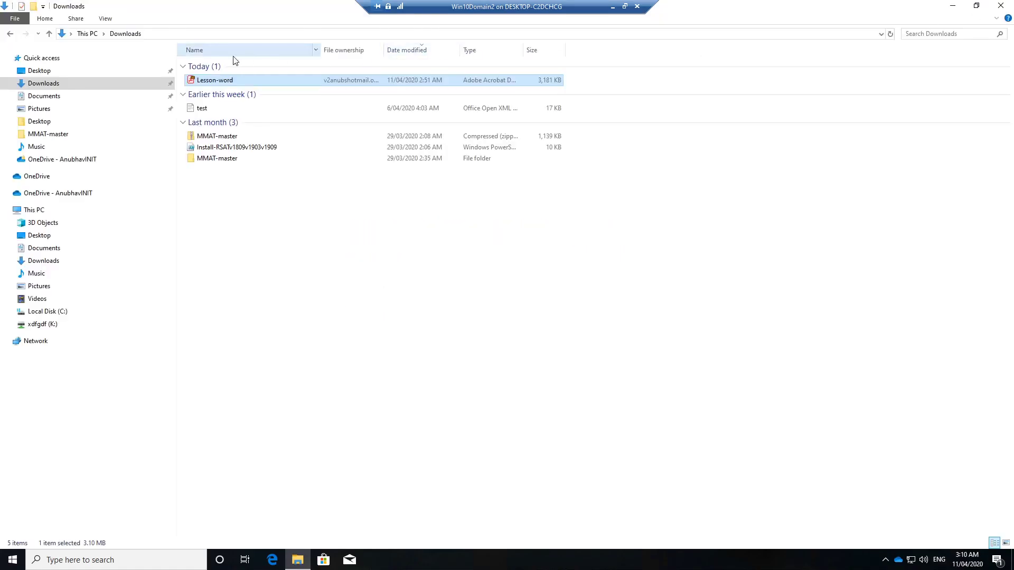
# - Set Lesson-word's file ownership to Personal and reopen it in Chrome
pyautogui.rightClick(213, 79)
pyautogui.moveTo(317, 279)
pyautogui.click(391, 281)
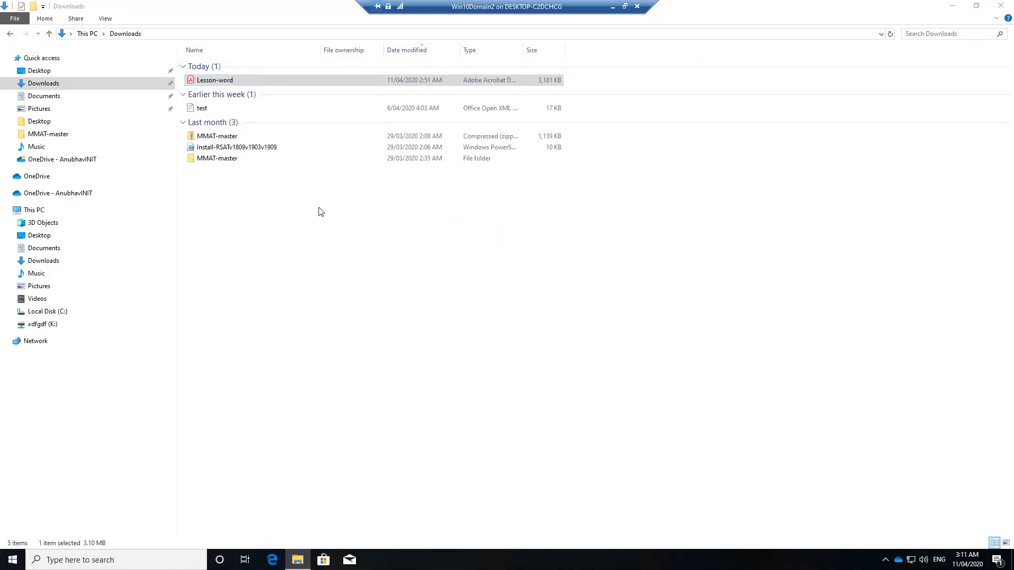
pyautogui.rightClick(221, 81)
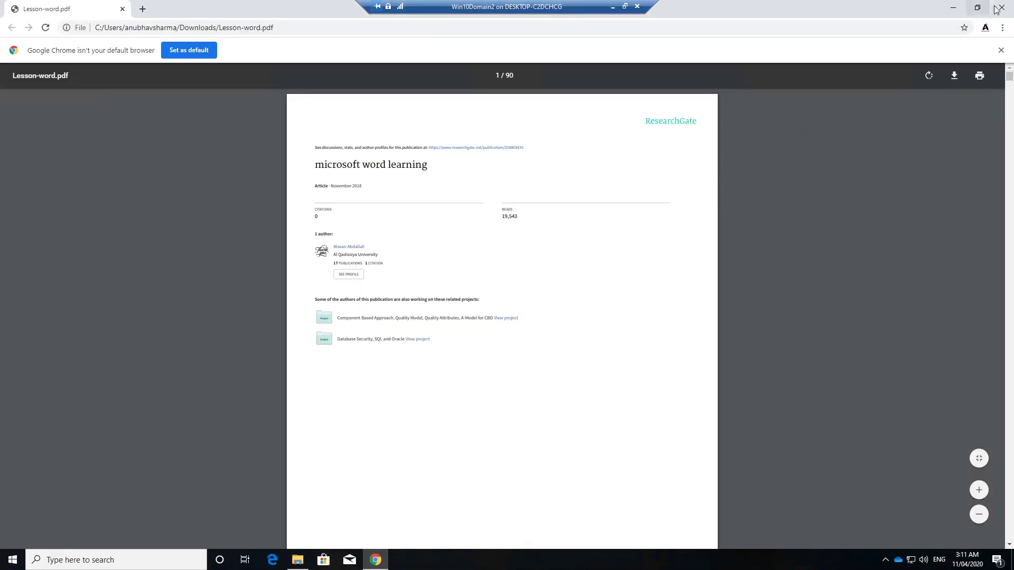
pyautogui.click(1001, 7)
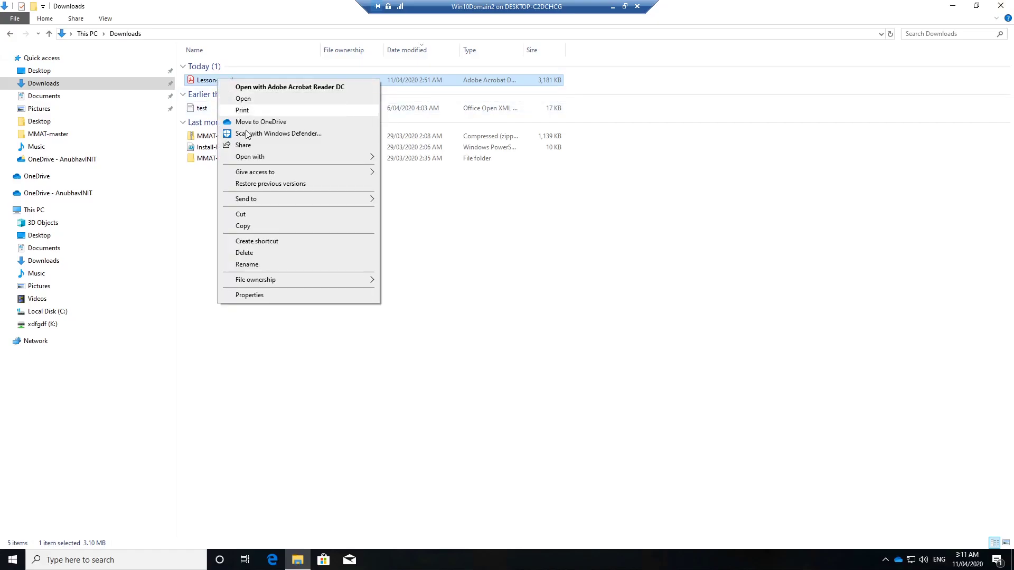
# - Change the Lesson-word file's ownership back to Work
pyautogui.moveTo(317, 157)
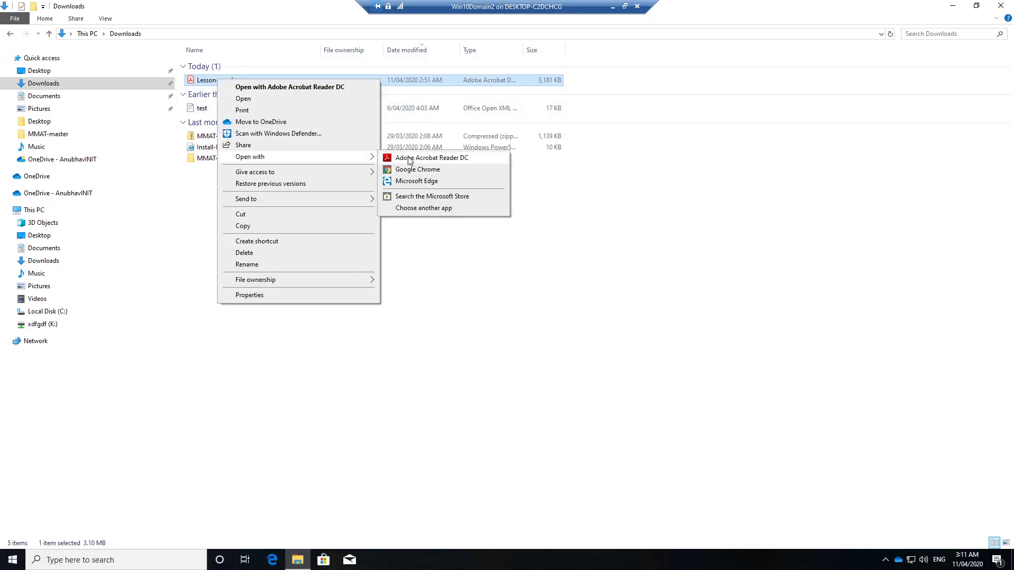
pyautogui.moveTo(343, 280)
pyautogui.click(409, 297)
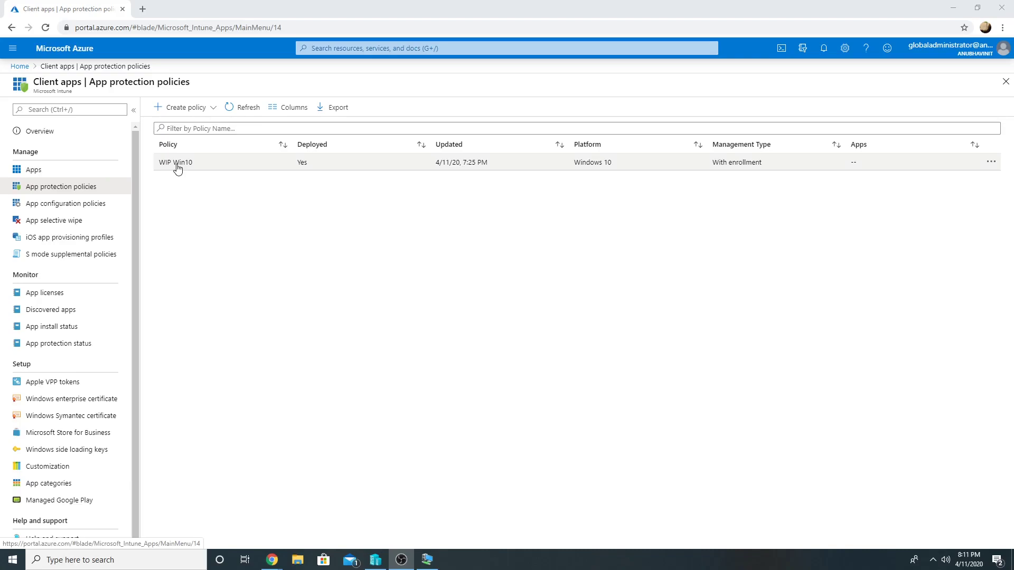
# - Edit Required apps in WIP Win10's Properties and scroll through its protected apps
pyautogui.click(177, 165)
pyautogui.click(53, 177)
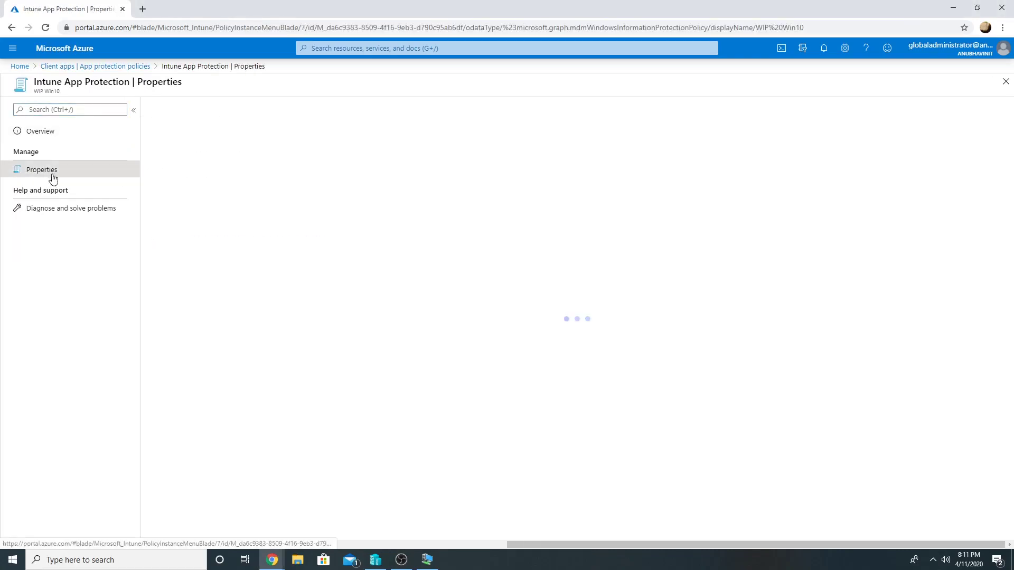
pyautogui.click(208, 198)
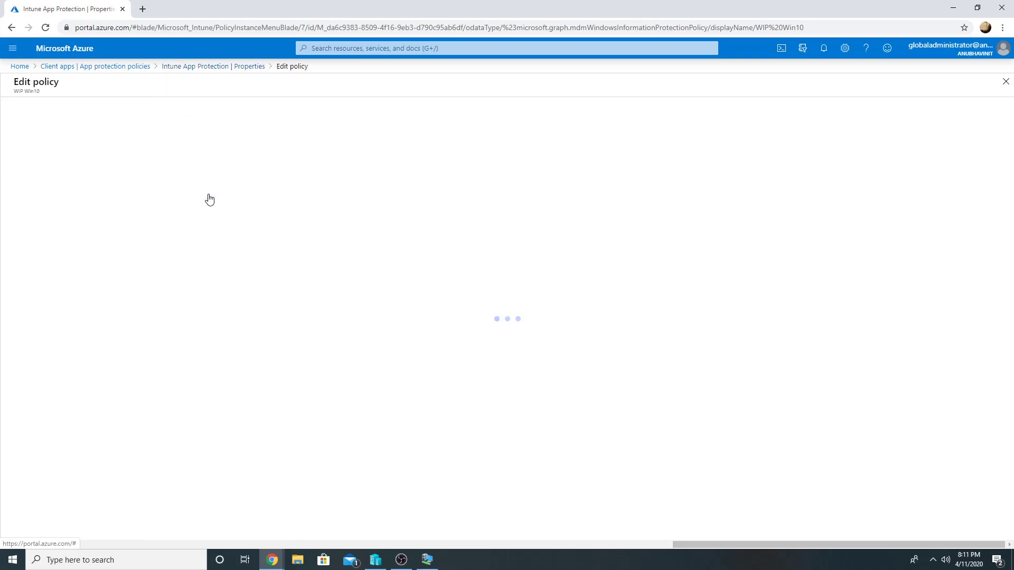
pyautogui.scroll(-2, 175, 285)
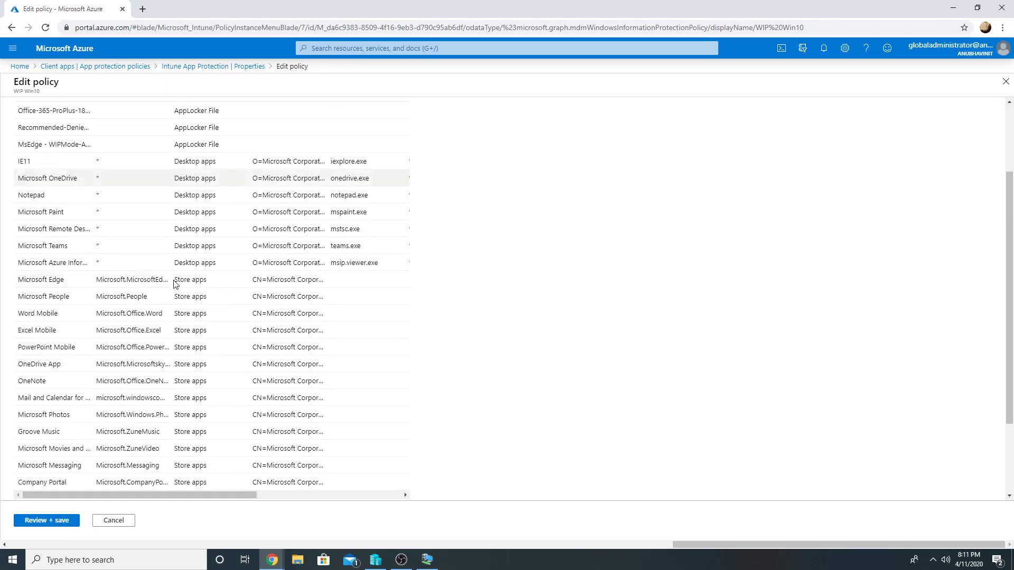
pyautogui.scroll(-2, 127, 144)
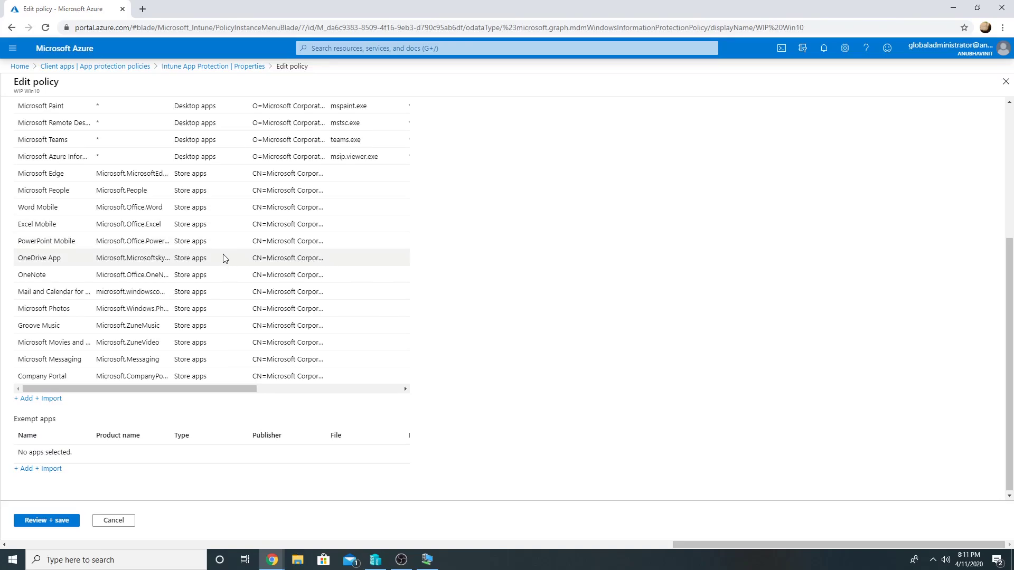
pyautogui.click(24, 399)
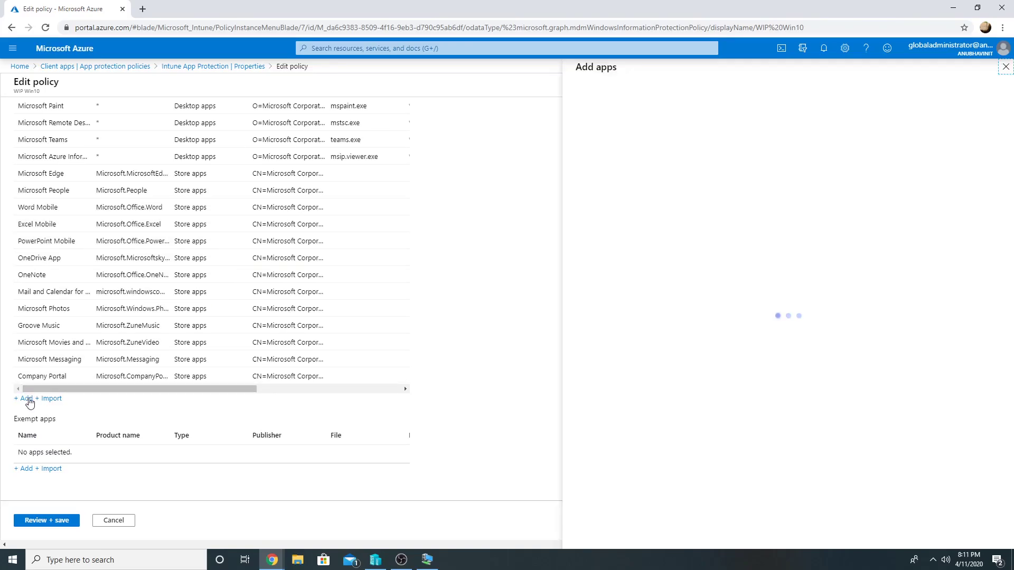
pyautogui.click(617, 111)
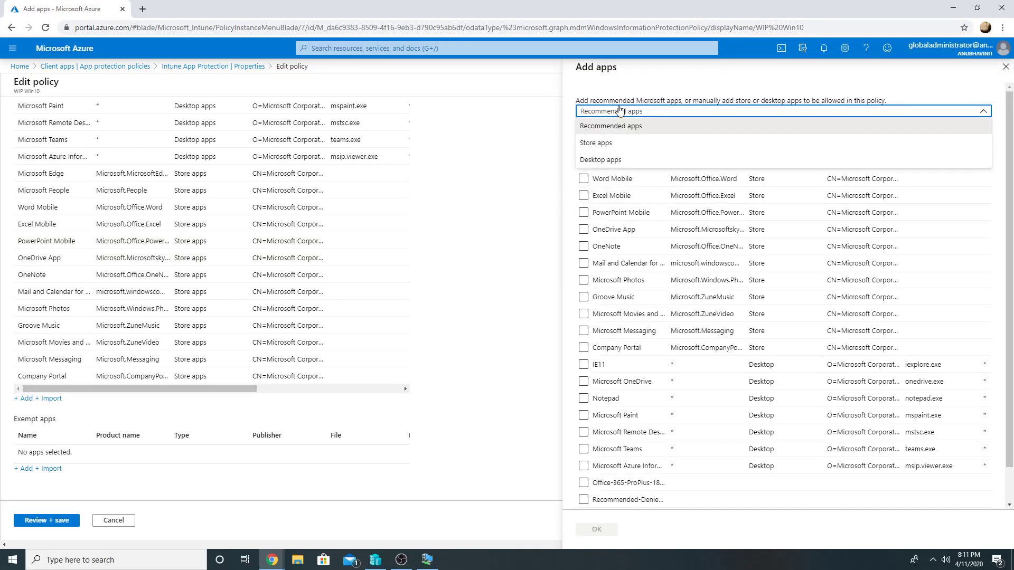
pyautogui.click(613, 159)
pyautogui.click(627, 145)
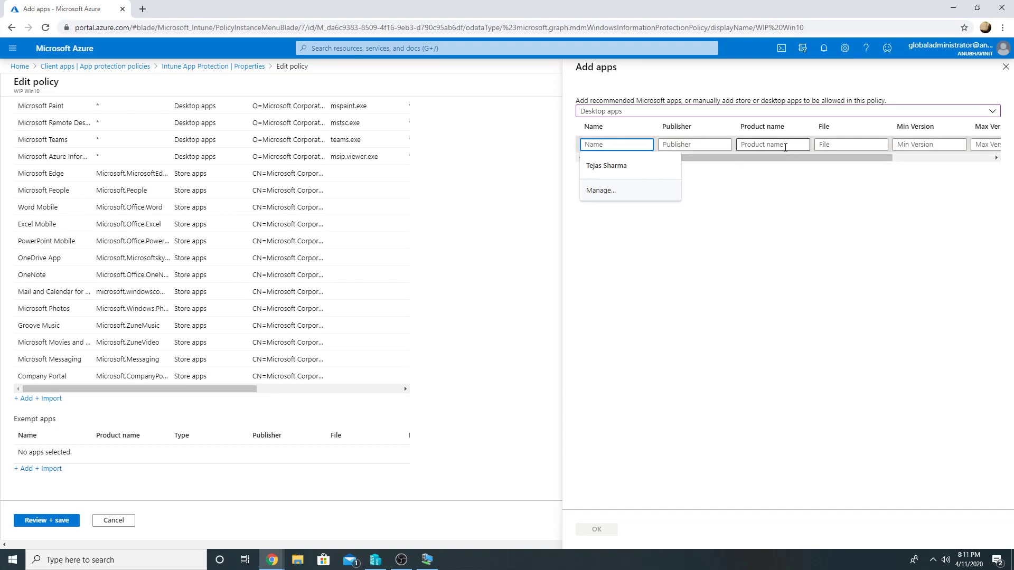
pyautogui.click(719, 145)
pyautogui.click(762, 148)
pyautogui.click(834, 148)
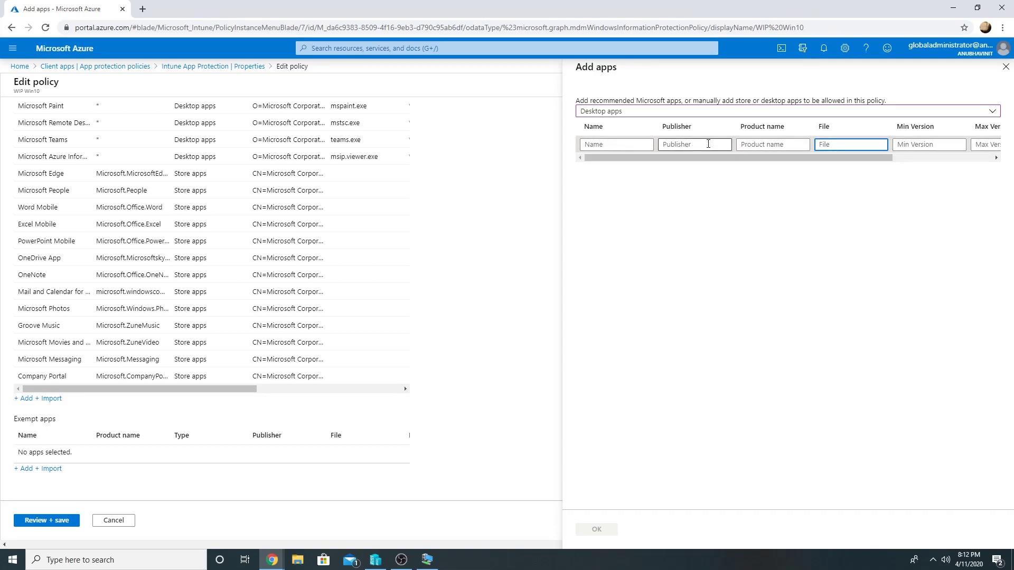
pyautogui.click(783, 145)
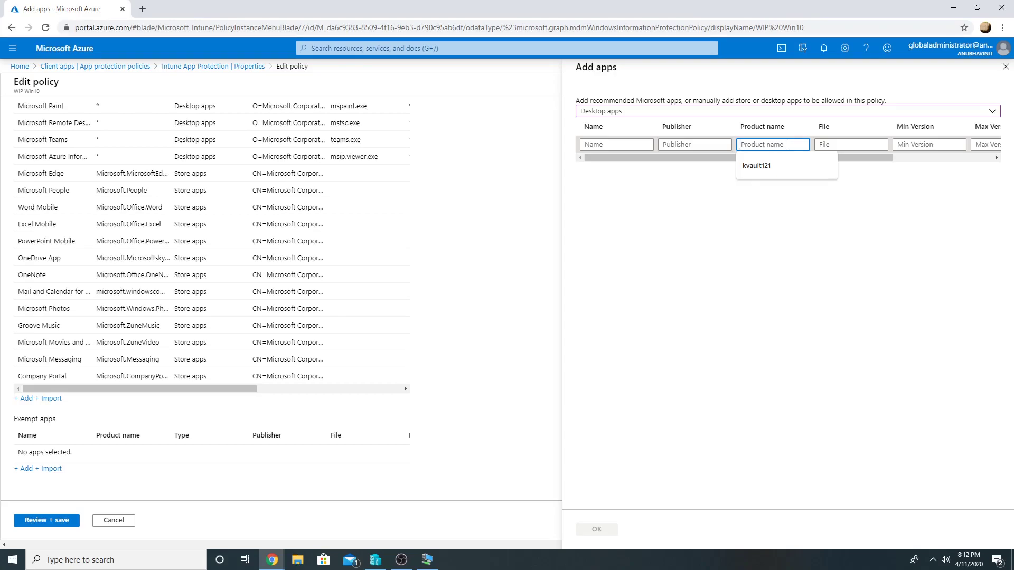
pyautogui.click(1006, 67)
pyautogui.press('Return')
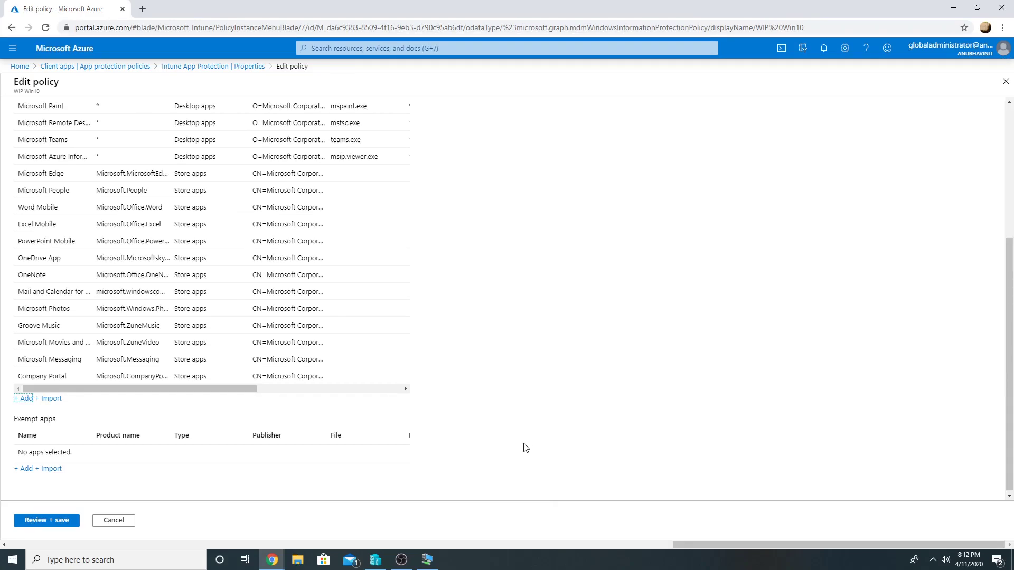
# - Launch gpedit.msc from Windows search in the remote desktop session
pyautogui.click(426, 559)
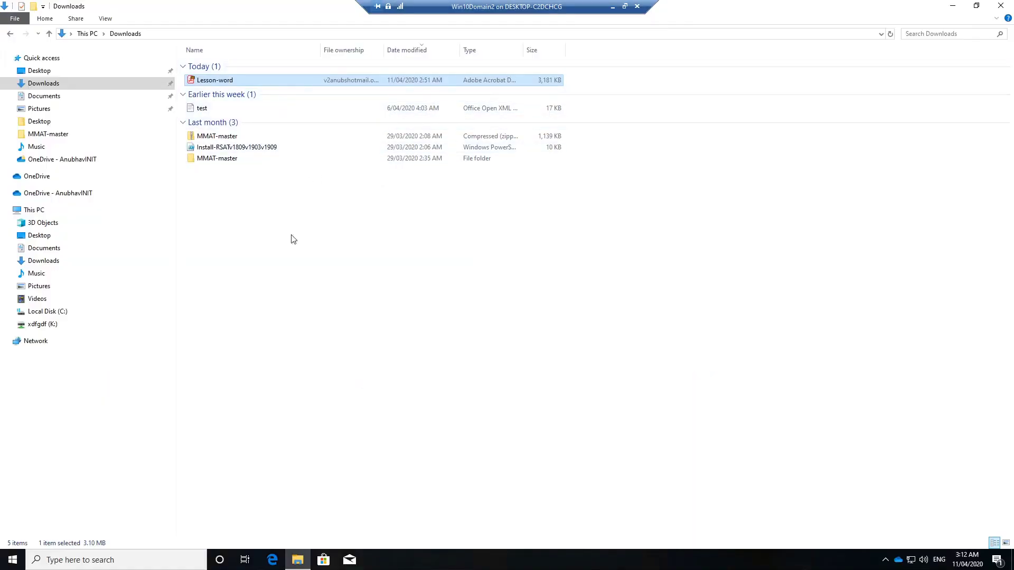
pyautogui.click(74, 560)
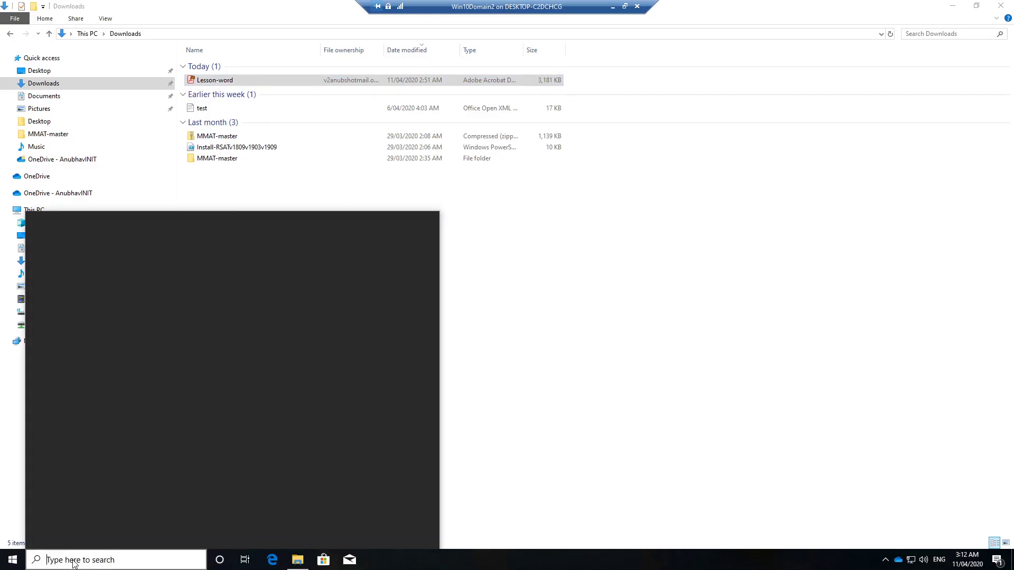
pyautogui.write('gpedit.msc')
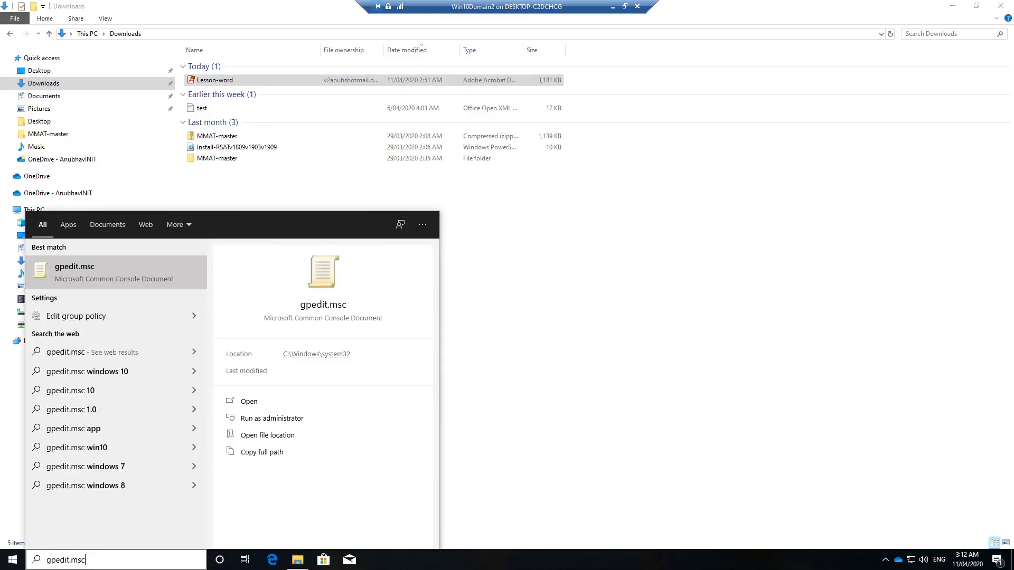
pyautogui.click(321, 283)
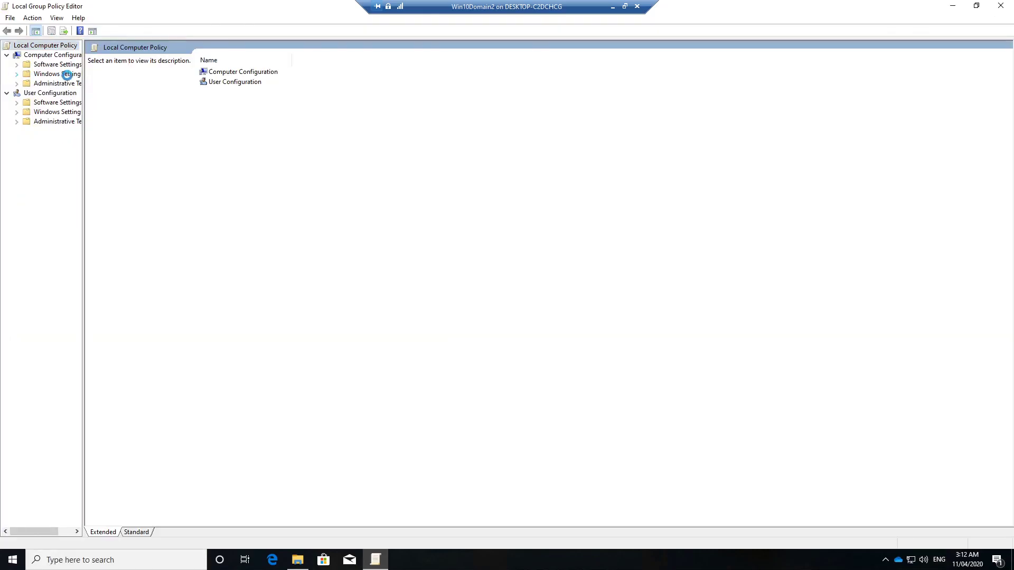
# - Expand Windows Settings > Security Settings > Application Control Policies > AppLocker and select Executable Rules
pyautogui.doubleClick(79, 75)
pyautogui.moveTo(83, 80); pyautogui.dragTo(206, 89)
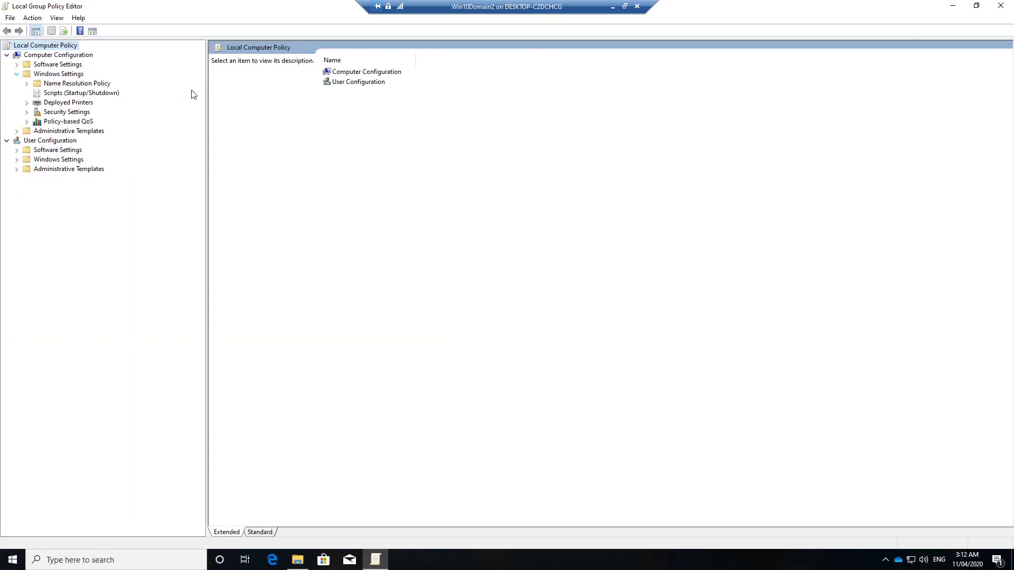
pyautogui.click(27, 112)
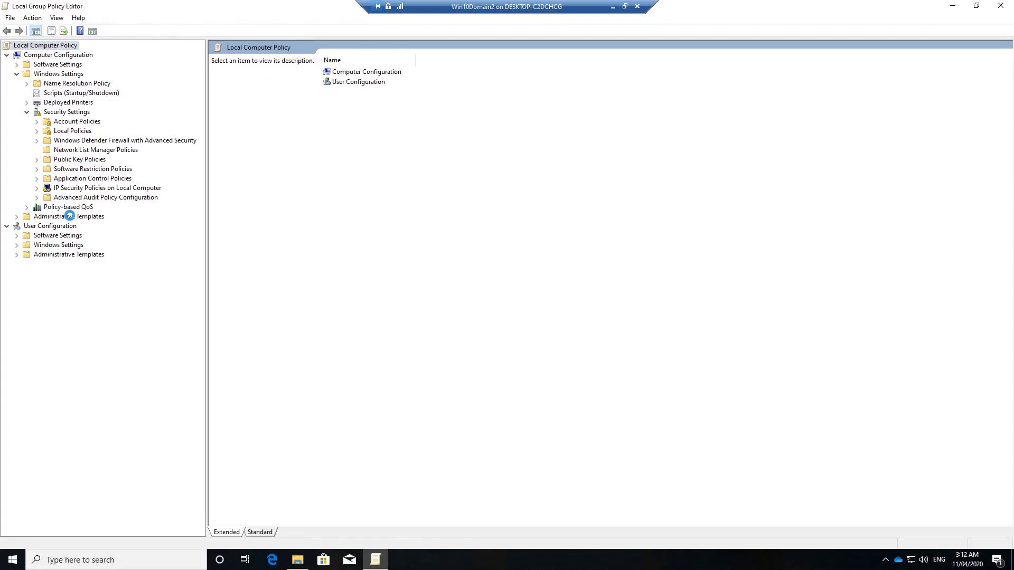
pyautogui.click(37, 179)
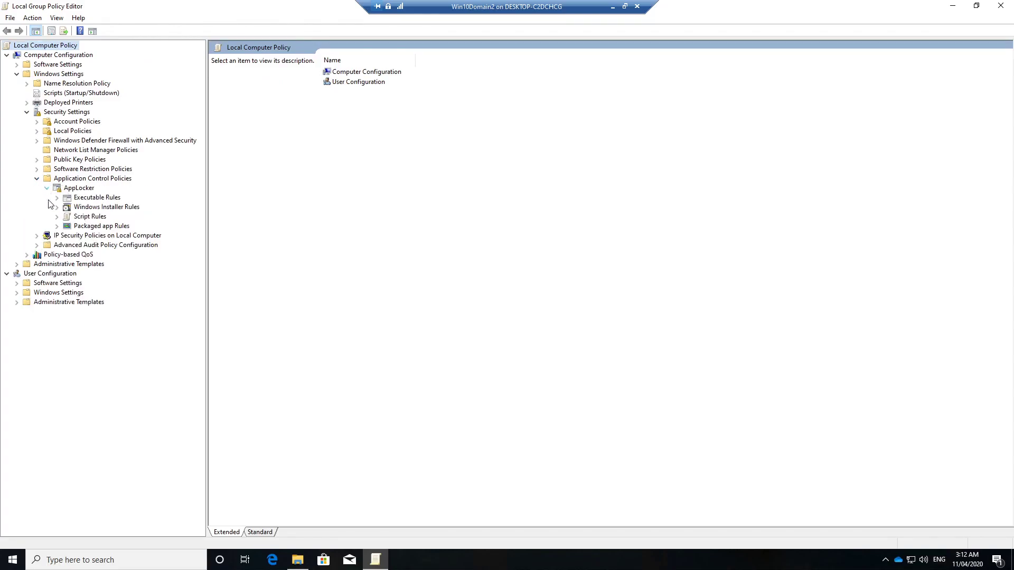
pyautogui.click(97, 199)
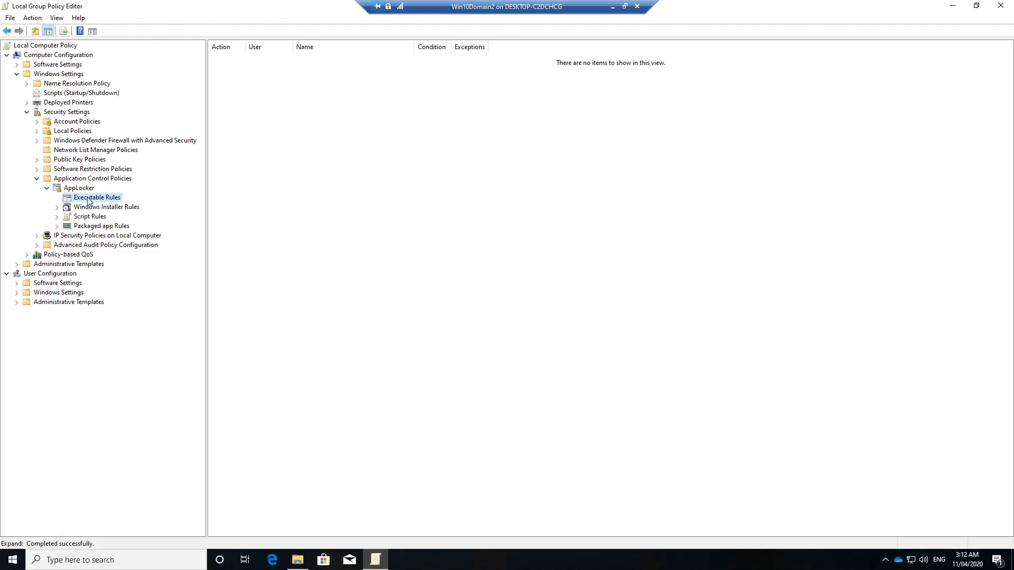
# - Start a new executable rule allowing Everyone, using a Path condition
pyautogui.rightClick(87, 200)
pyautogui.click(161, 203)
pyautogui.click(590, 427)
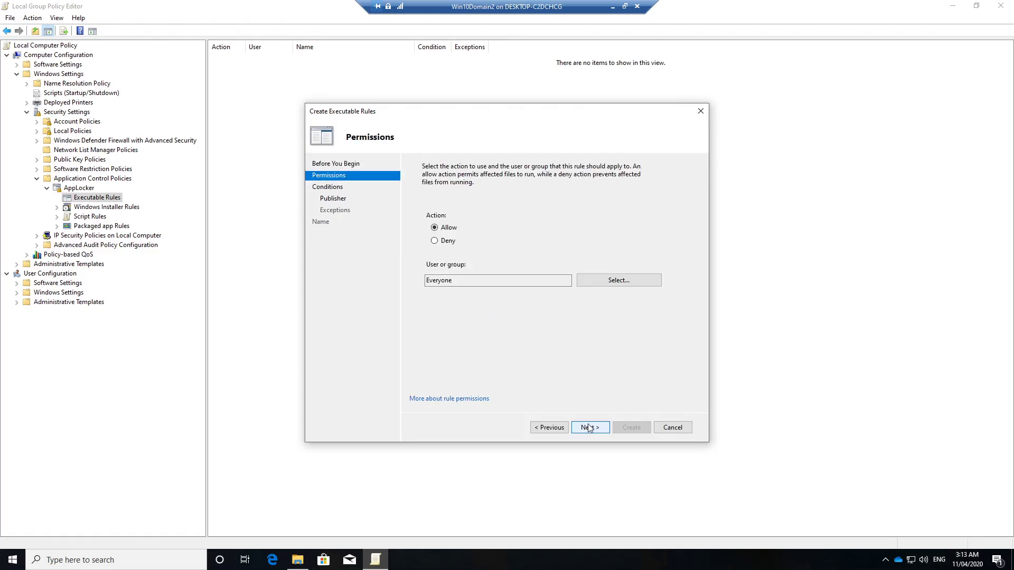
pyautogui.click(590, 427)
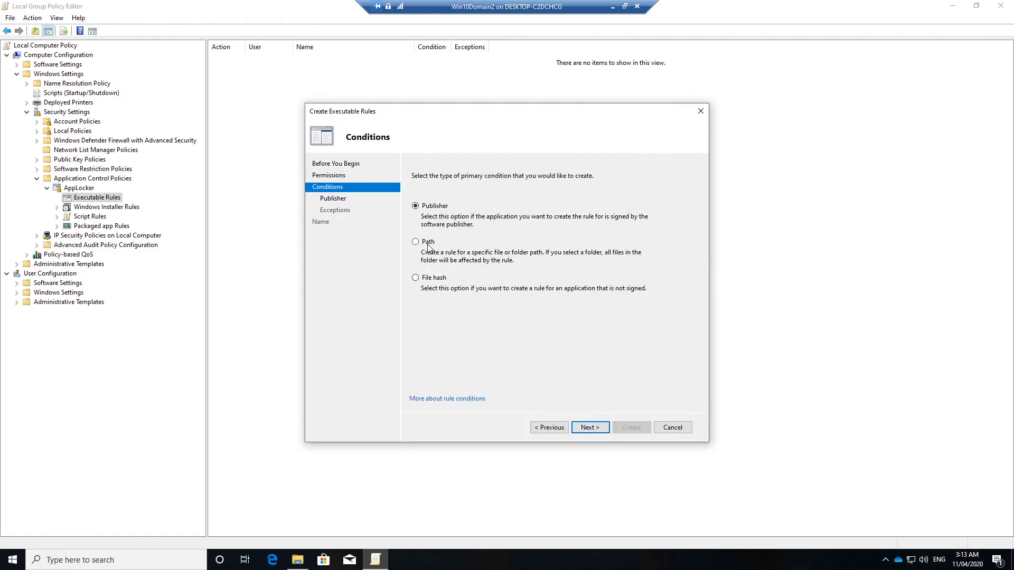
pyautogui.click(591, 427)
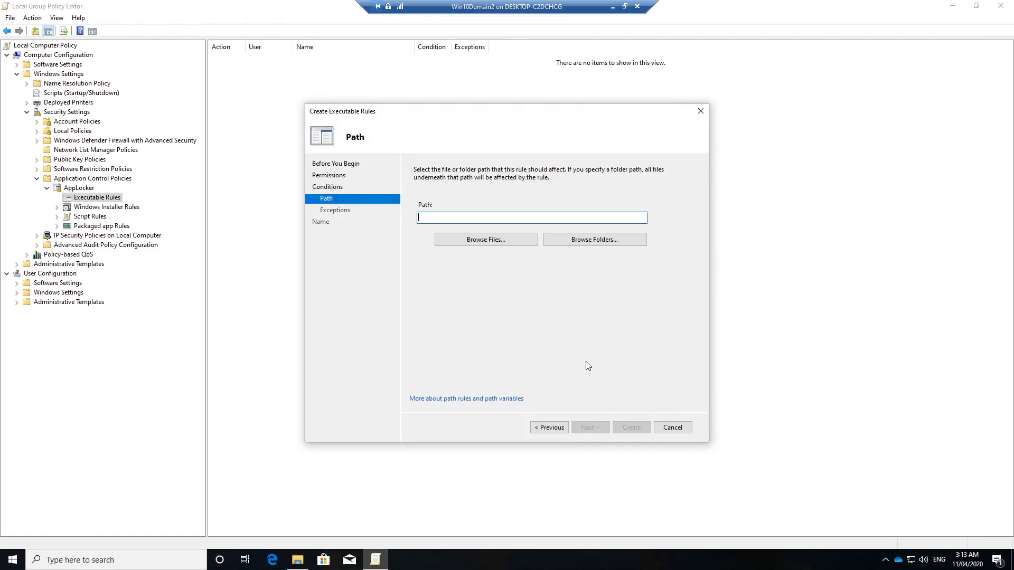
# - Set the rule path to Program Files (x86)\Google\Chrome\Application\chrome.exe
pyautogui.click(509, 244)
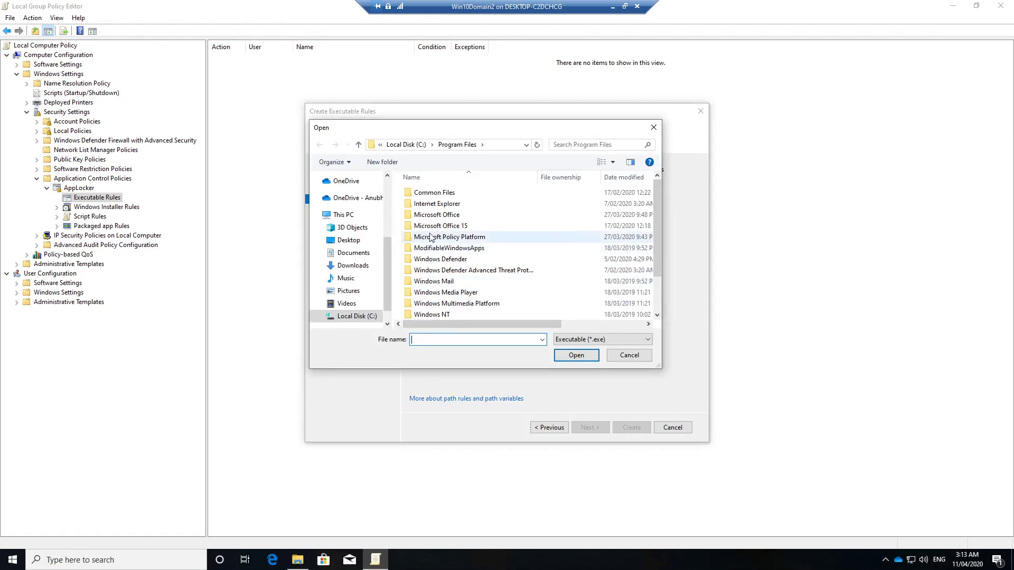
pyautogui.click(406, 144)
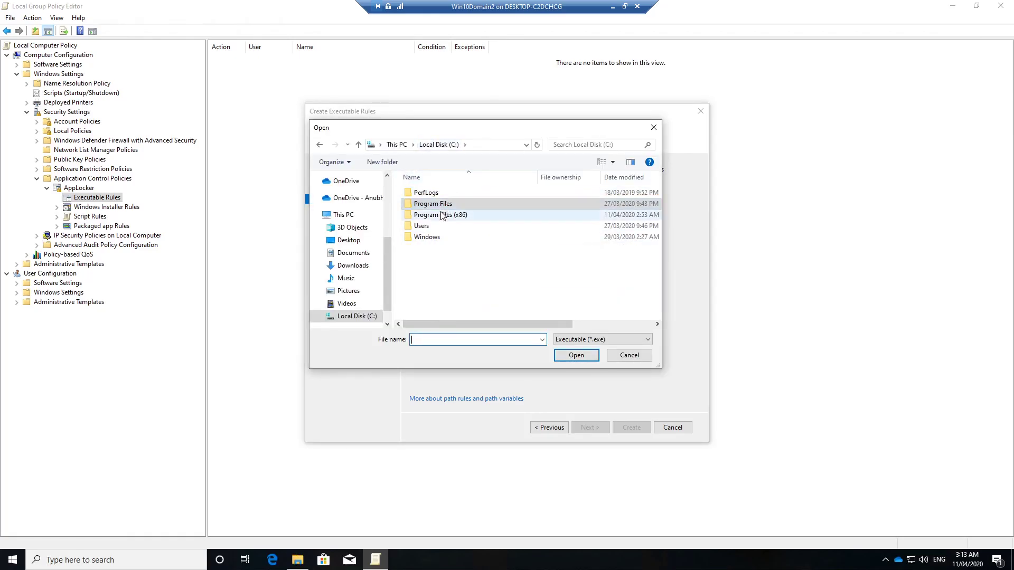
pyautogui.doubleClick(441, 215)
pyautogui.doubleClick(440, 215)
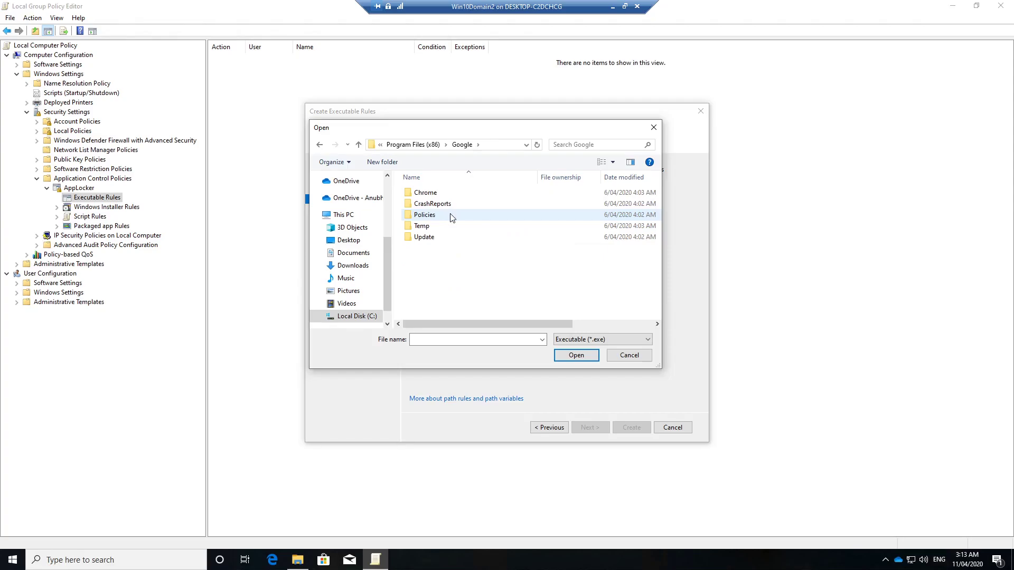
pyautogui.doubleClick(442, 194)
pyautogui.doubleClick(442, 193)
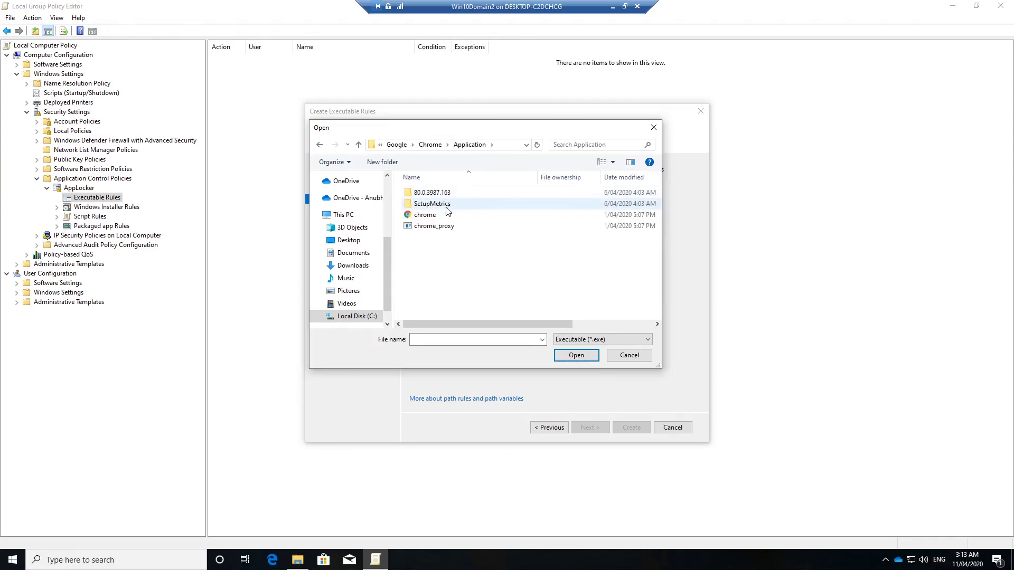
pyautogui.click(441, 216)
pyautogui.doubleClick(441, 215)
# - Skip exceptions and create the Chrome executable rule
pyautogui.click(589, 428)
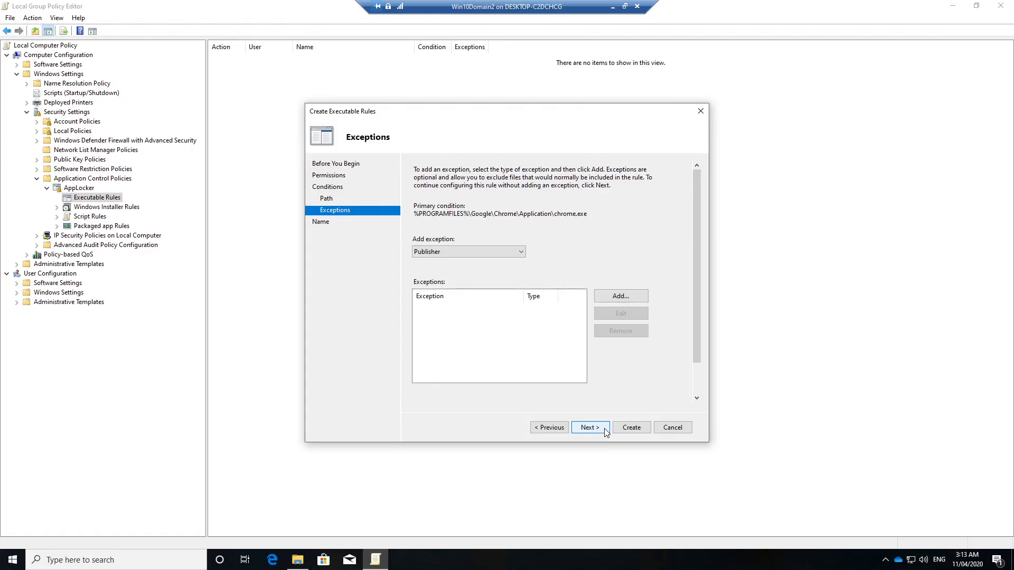
pyautogui.click(605, 430)
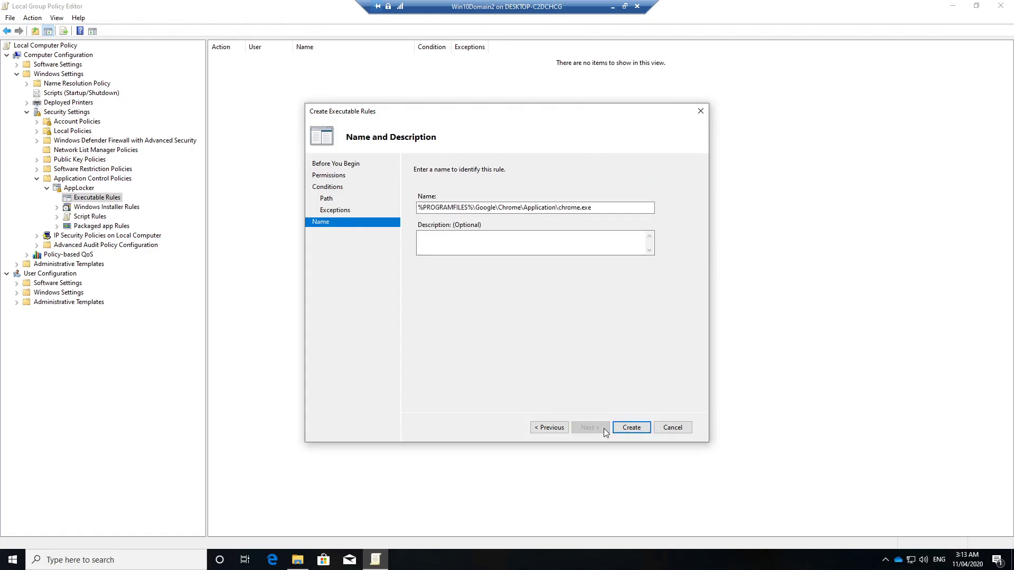
pyautogui.click(630, 429)
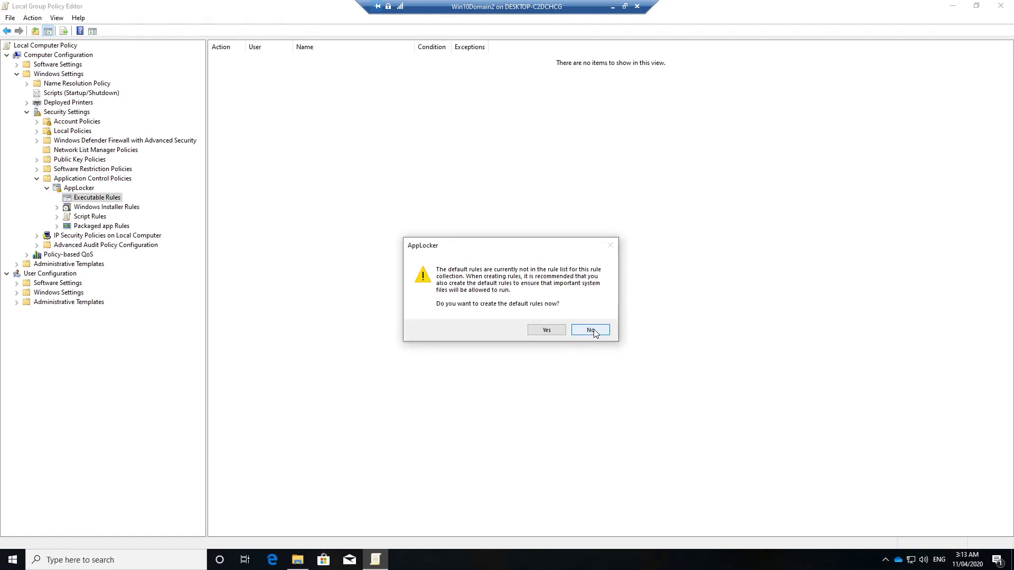
# - Decline the default rules and widen the Action and Name columns to show the full path
pyautogui.click(591, 330)
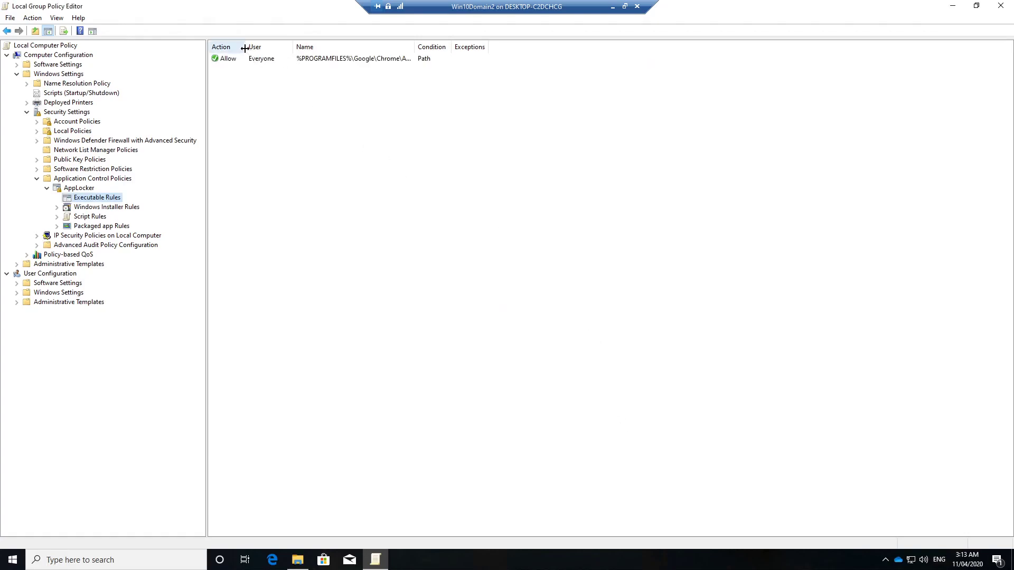
pyautogui.moveTo(245, 47); pyautogui.dragTo(386, 48)
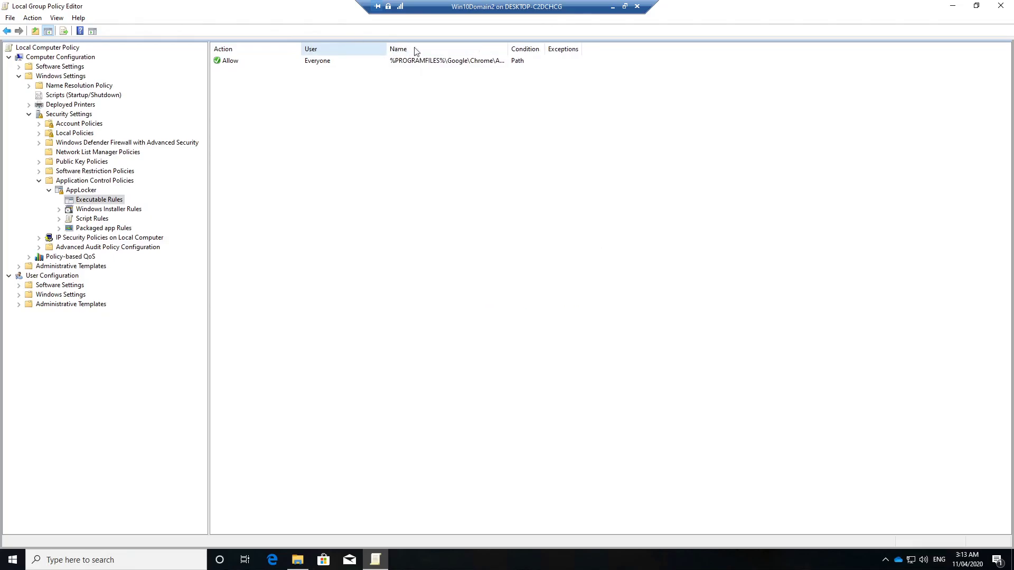
pyautogui.moveTo(516, 49); pyautogui.dragTo(604, 49)
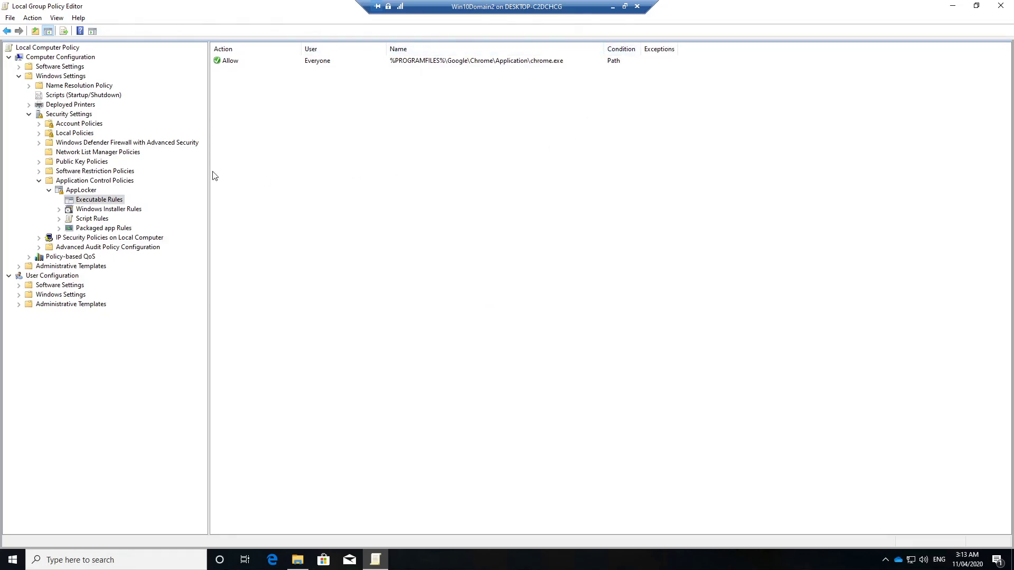
# - Export the AppLocker policy as GoogleChrome.xml to Downloads and acknowledge the 1-rule confirmation
pyautogui.click(81, 190)
pyautogui.rightClick(85, 191)
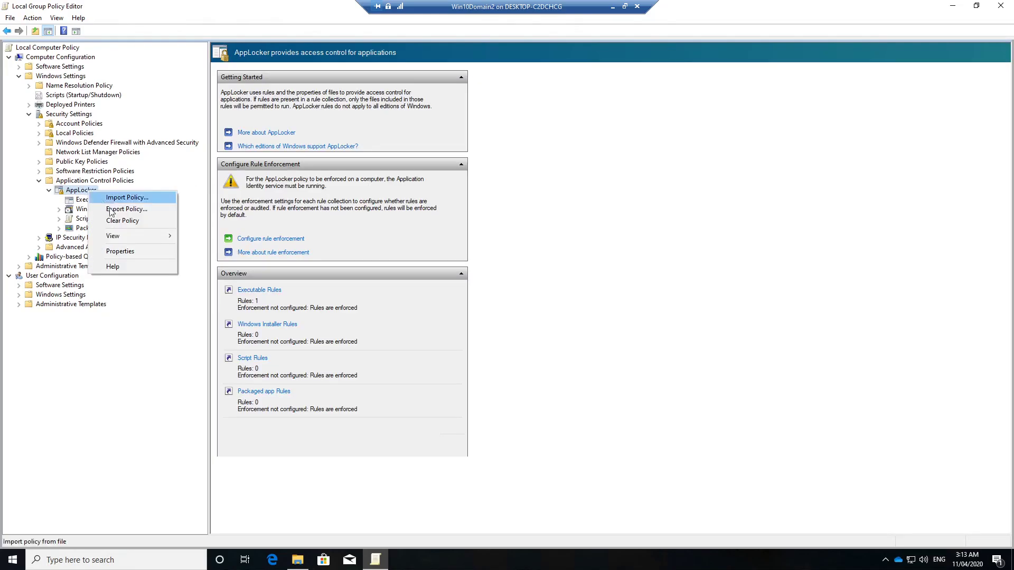
pyautogui.click(122, 209)
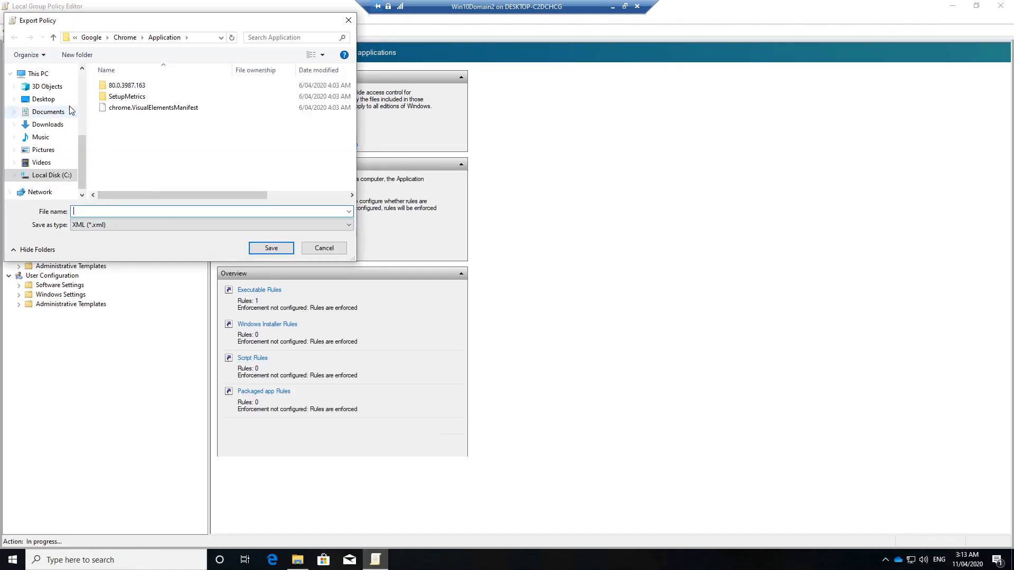
pyautogui.click(53, 124)
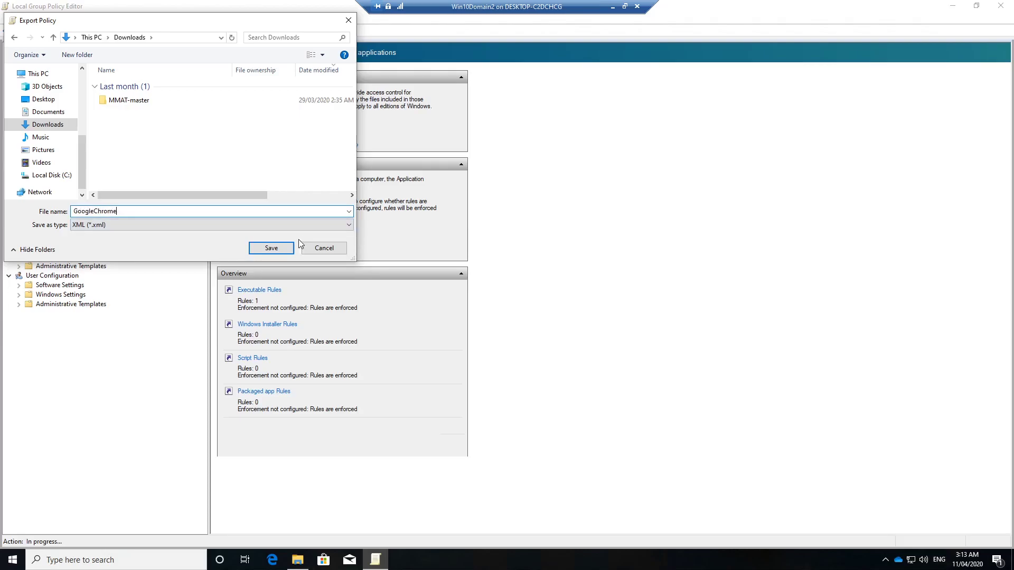
pyautogui.click(271, 248)
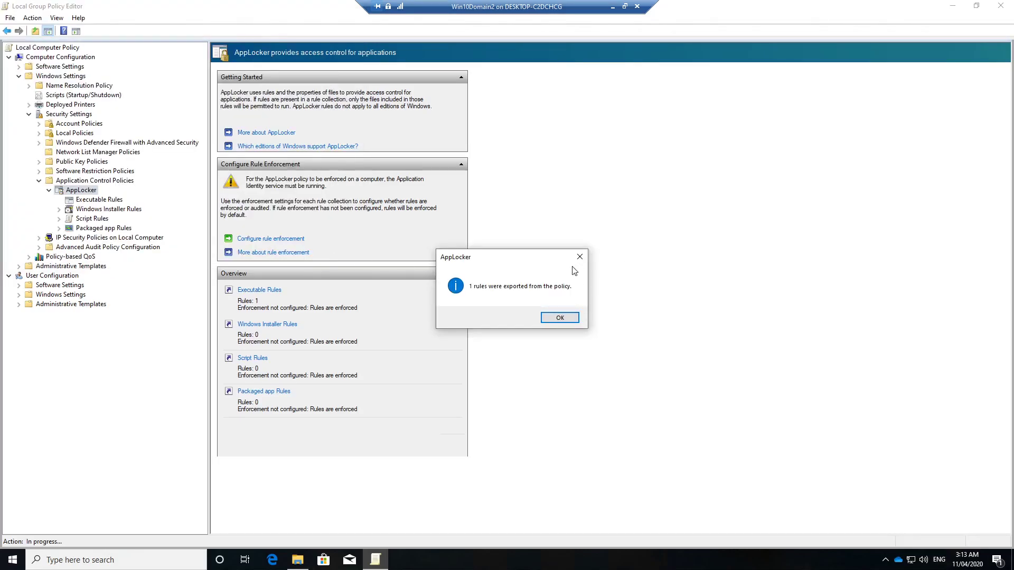
pyautogui.click(560, 319)
# - Copy GoogleChrome.xml from the remote session and paste it into the host's Downloads folder
pyautogui.hotkey('alt', 'Tab')
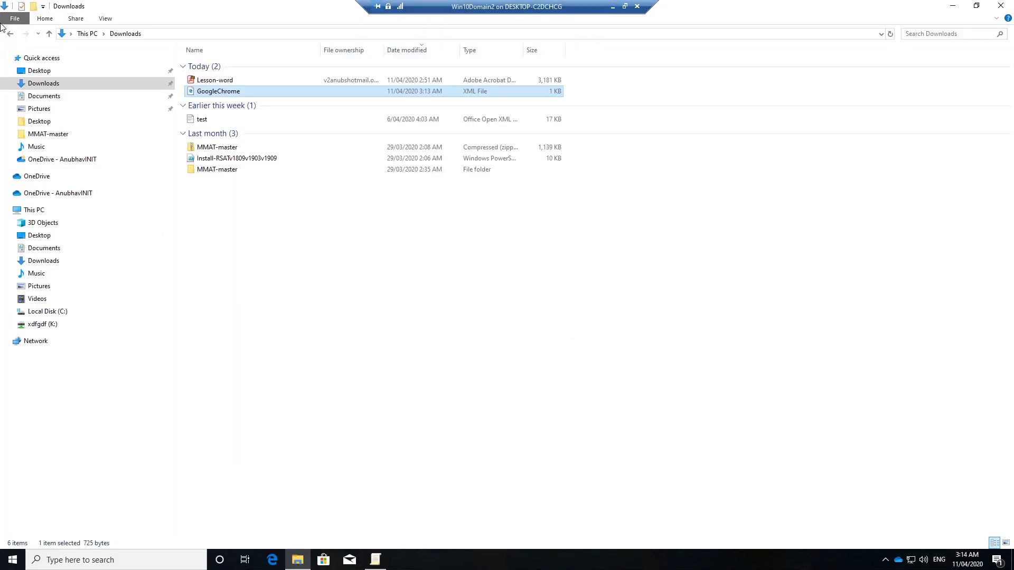
pyautogui.rightClick(236, 94)
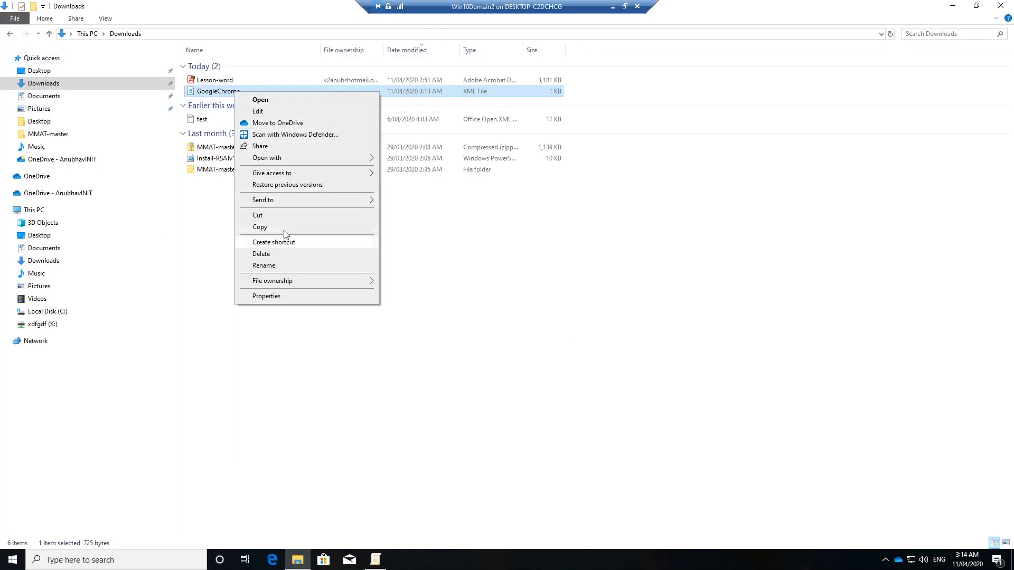
pyautogui.click(260, 226)
pyautogui.click(613, 6)
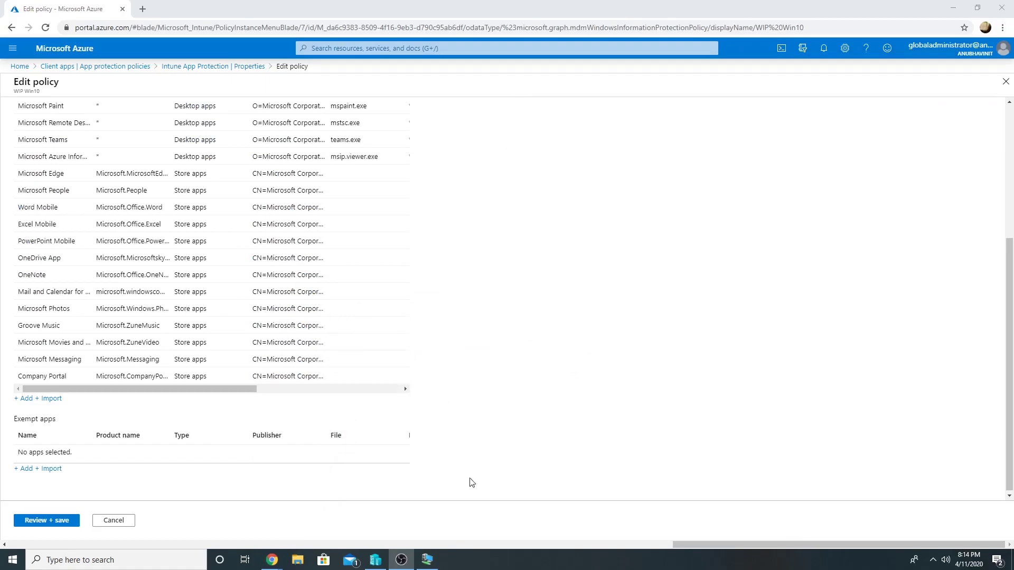
pyautogui.hotkey('alt', 'Tab')
pyautogui.rightClick(318, 95)
pyautogui.click(346, 165)
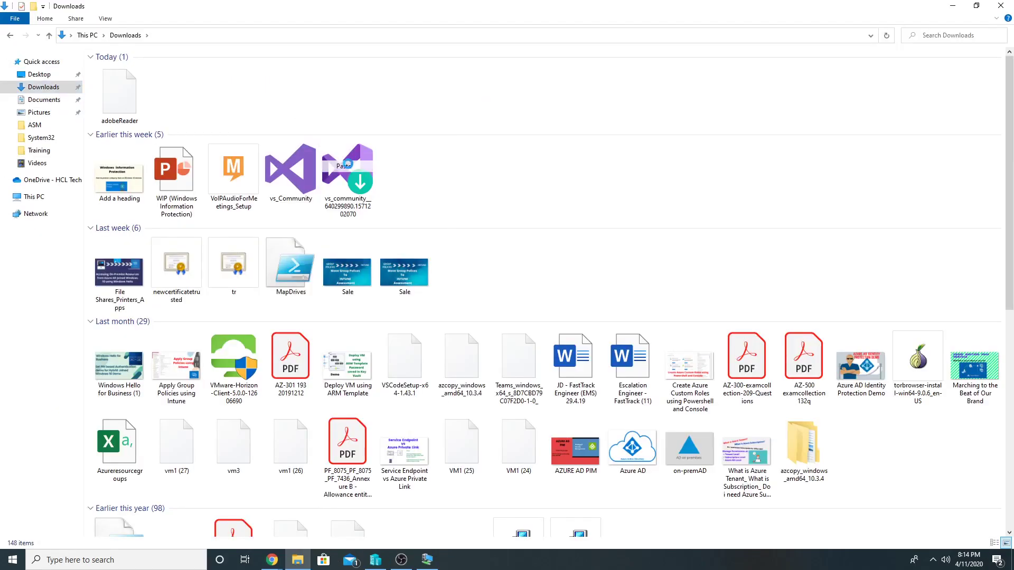
# - Review GoogleChrome.xml's Chrome path rule in WordPad, then close it
pyautogui.rightClick(188, 96)
pyautogui.click(218, 117)
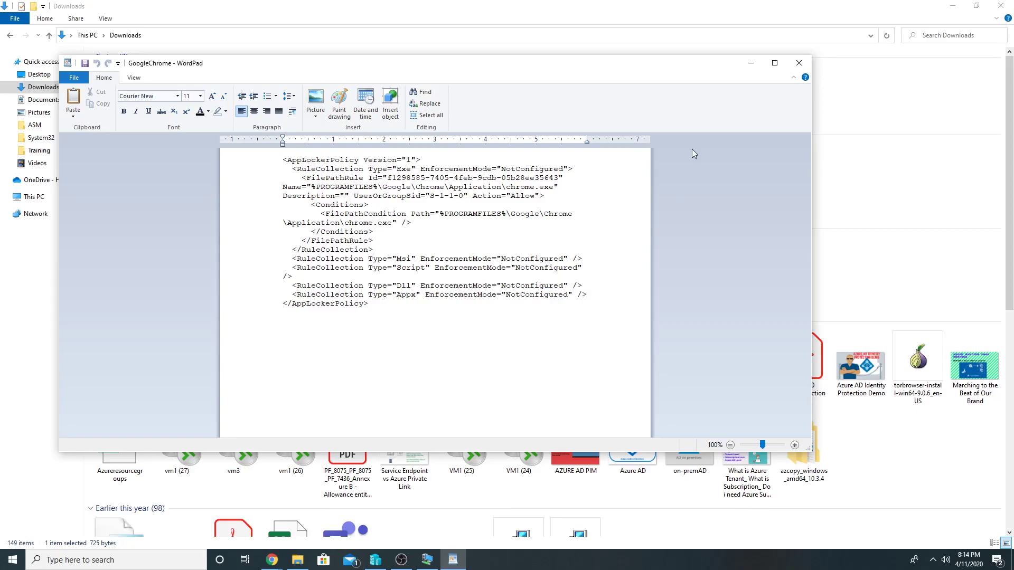
pyautogui.click(799, 63)
# - Import GoogleChrome.xml into the WIP Win10 policy's protected apps
pyautogui.click(1001, 6)
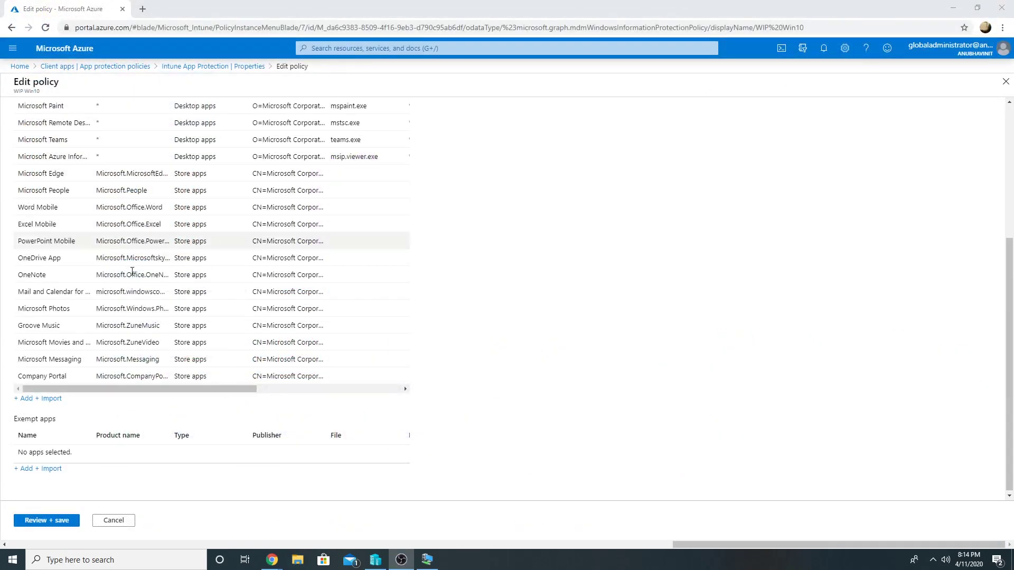
pyautogui.click(51, 399)
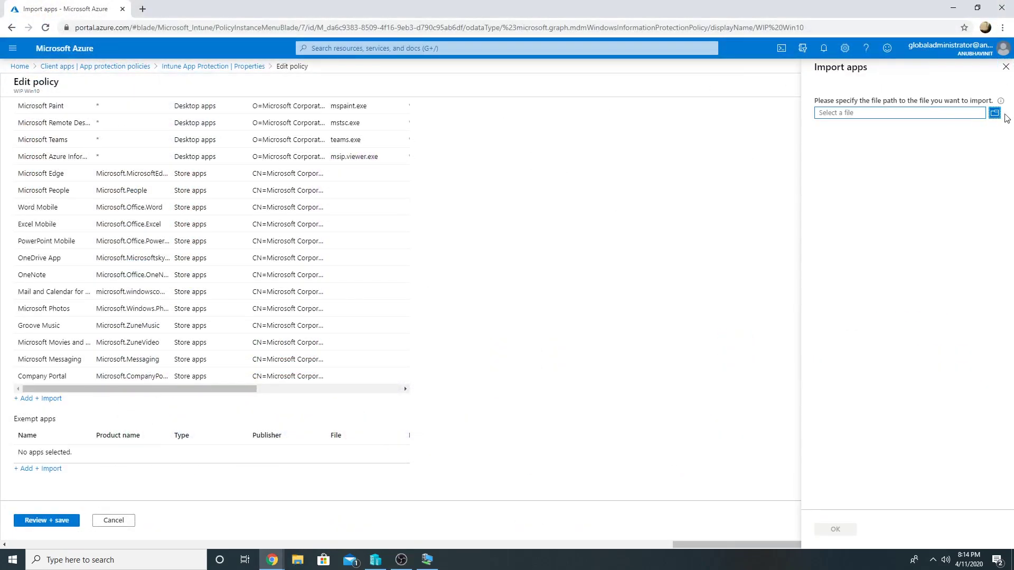
pyautogui.click(993, 114)
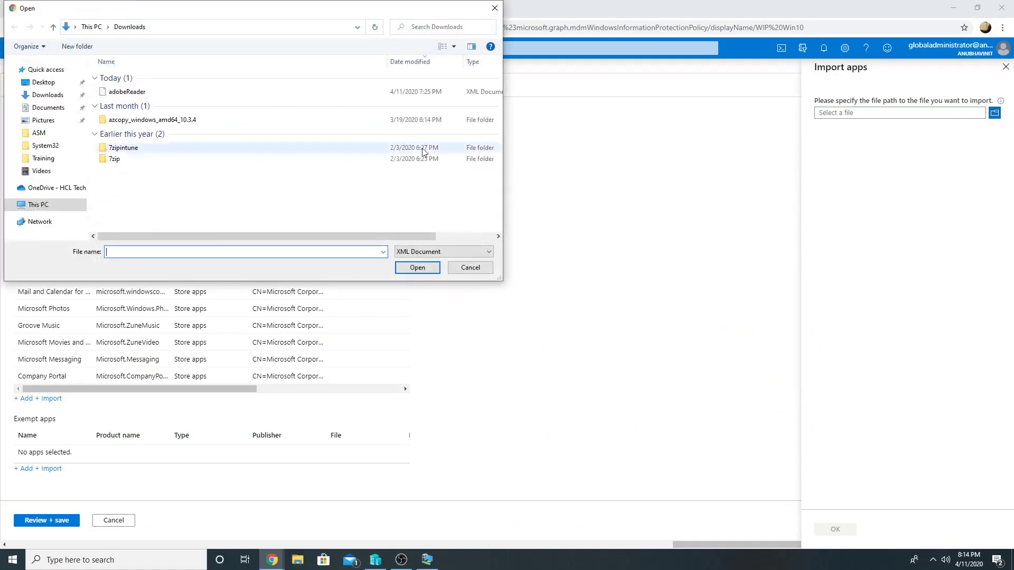
pyautogui.click(149, 96)
pyautogui.doubleClick(149, 96)
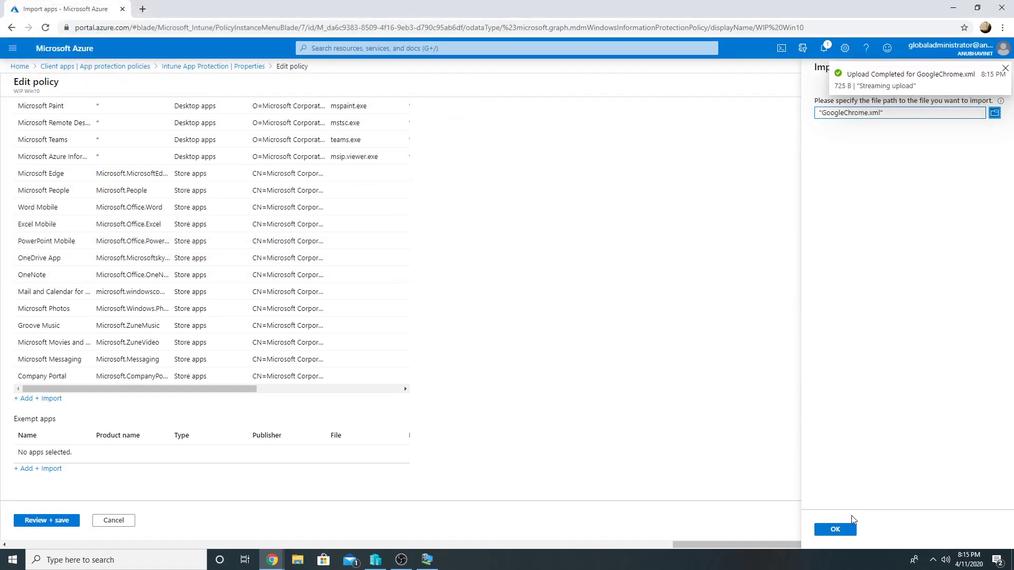
pyautogui.click(835, 529)
# - Save the updated WIP Win10 policy through Review + save and return to the remote desktop
pyautogui.scroll(4, 228, 226)
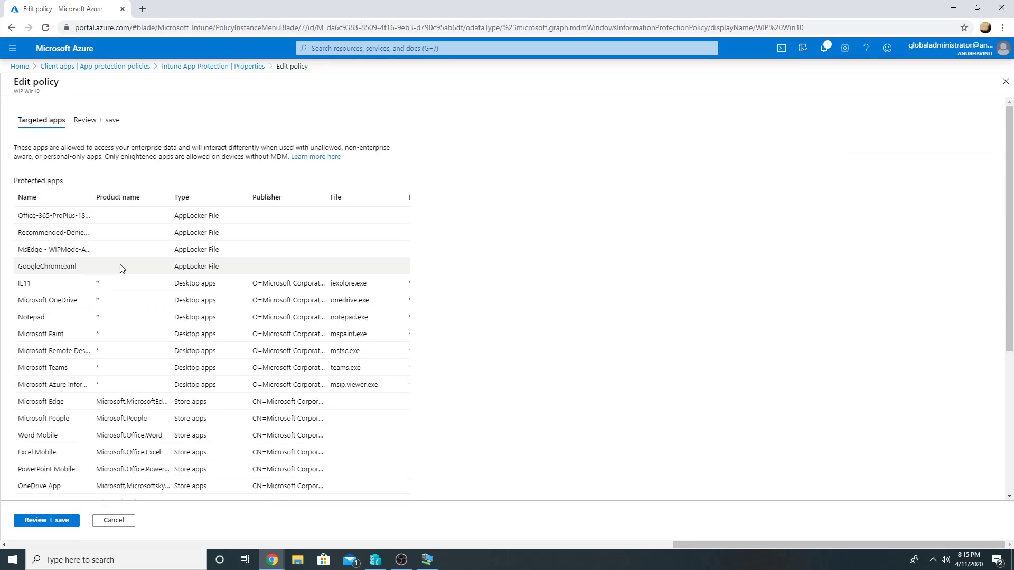
pyautogui.scroll(-10, 120, 268)
pyautogui.click(67, 520)
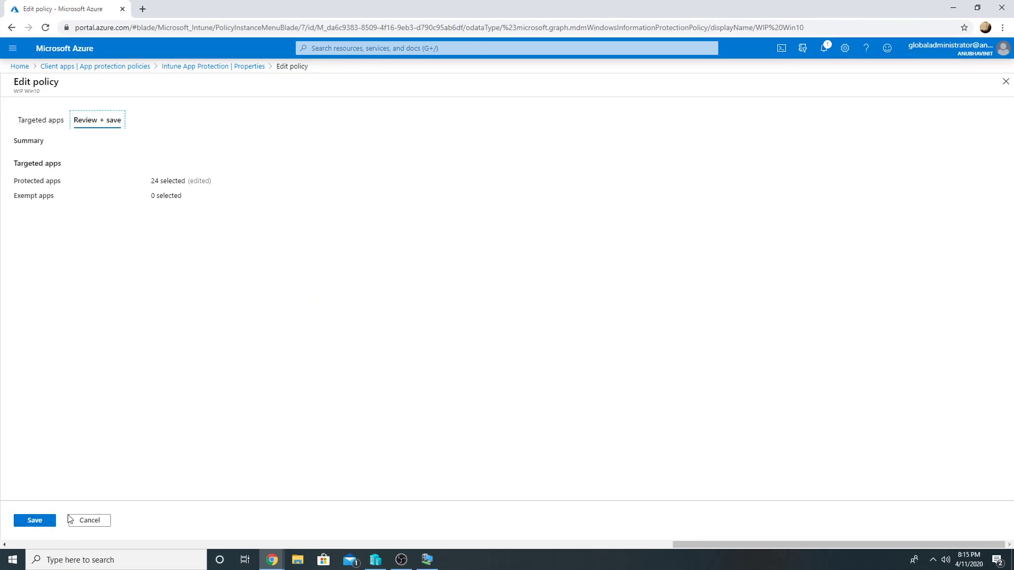
pyautogui.click(48, 522)
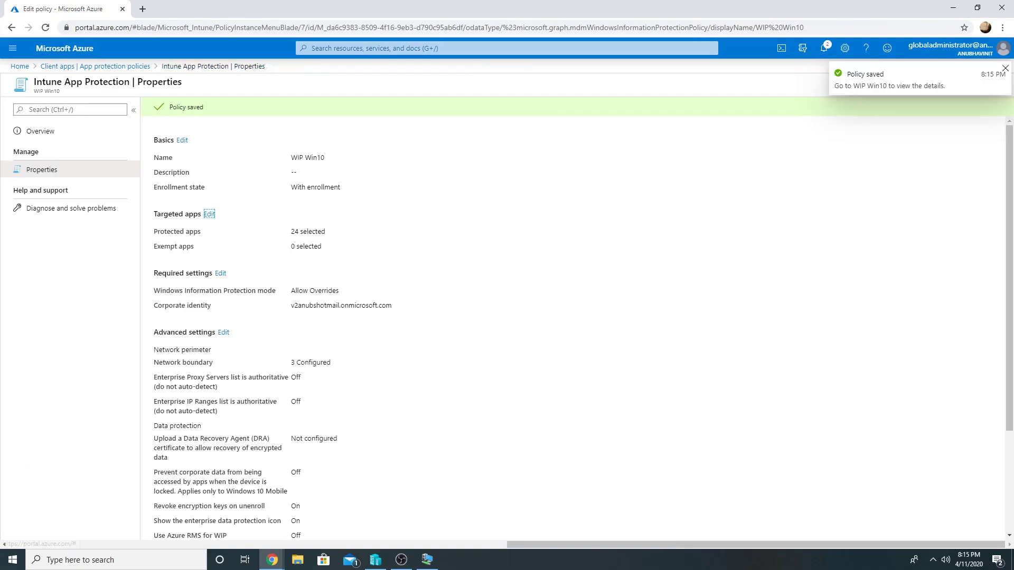
pyautogui.hotkey('alt', 'Tab')
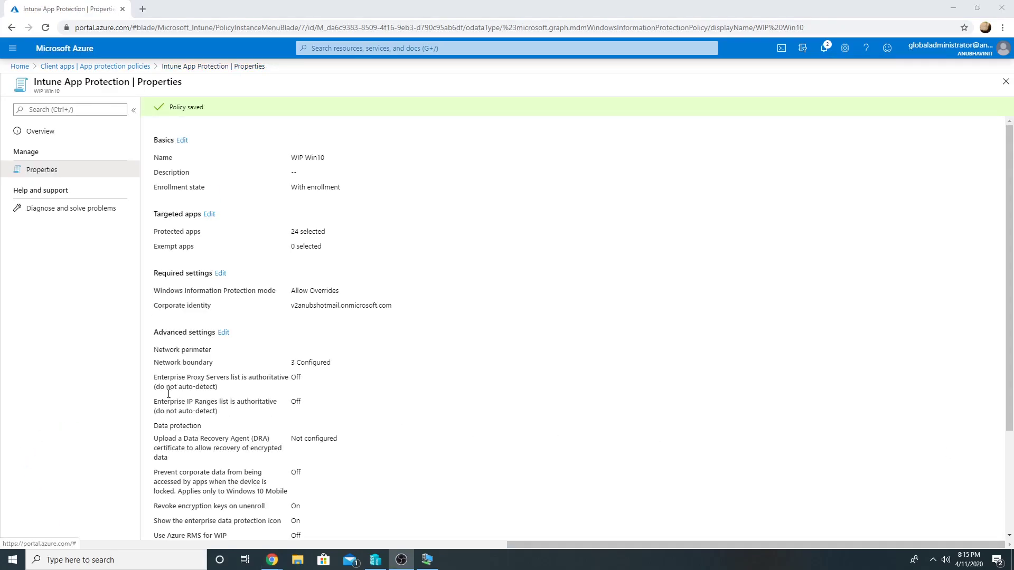
pyautogui.click(427, 560)
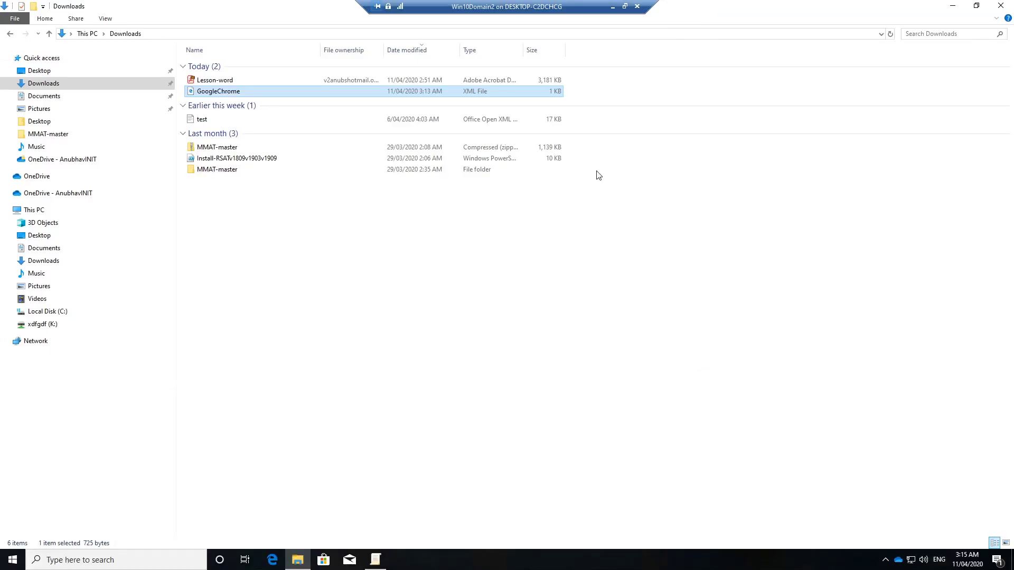
# - Delete GoogleChrome.xml, then open the Lesson-word PDF in Google Chrome and close it
pyautogui.rightClick(238, 90)
pyautogui.click(315, 252)
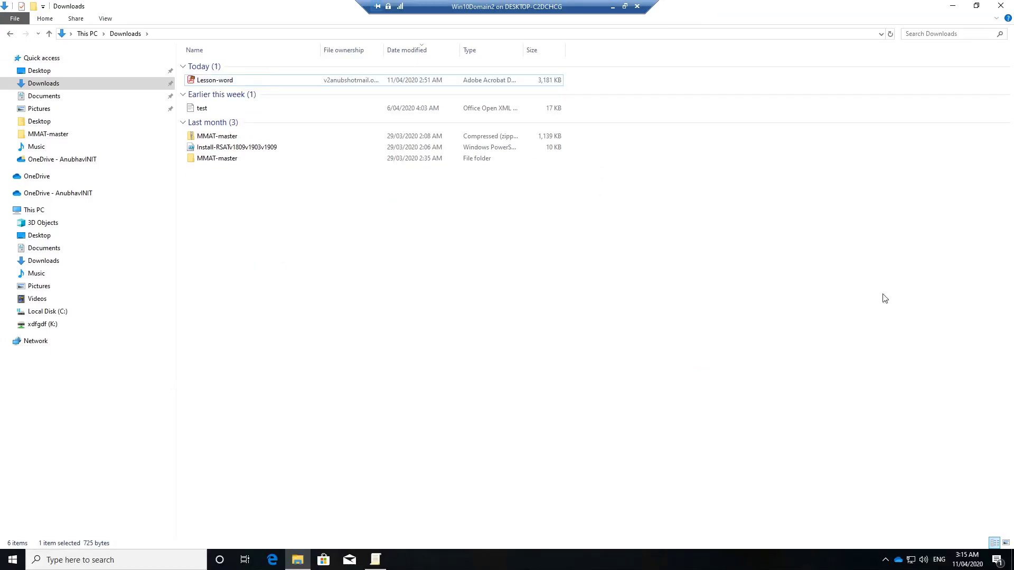
pyautogui.click(230, 80)
pyautogui.rightClick(230, 81)
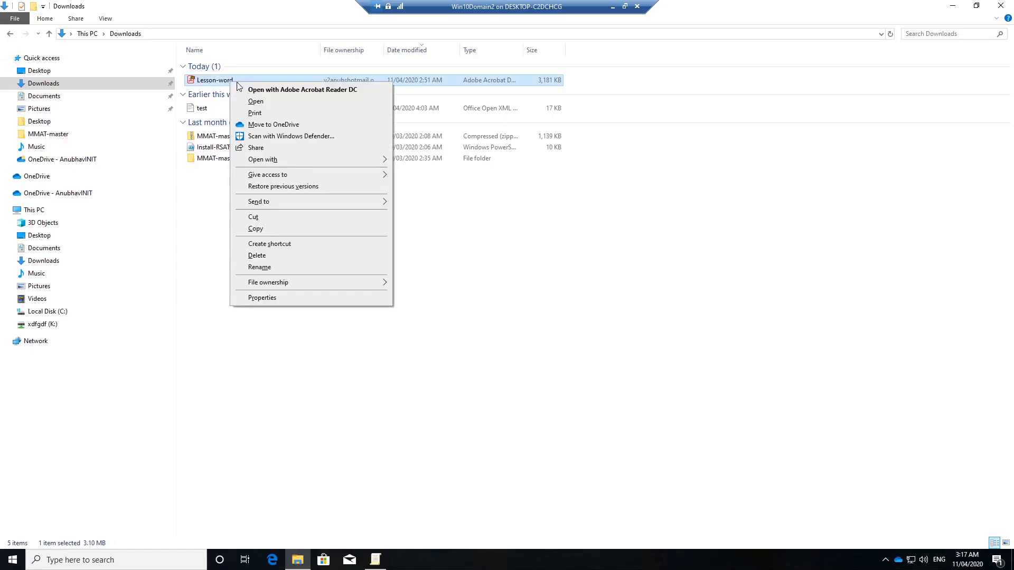
pyautogui.moveTo(270, 162)
pyautogui.click(452, 172)
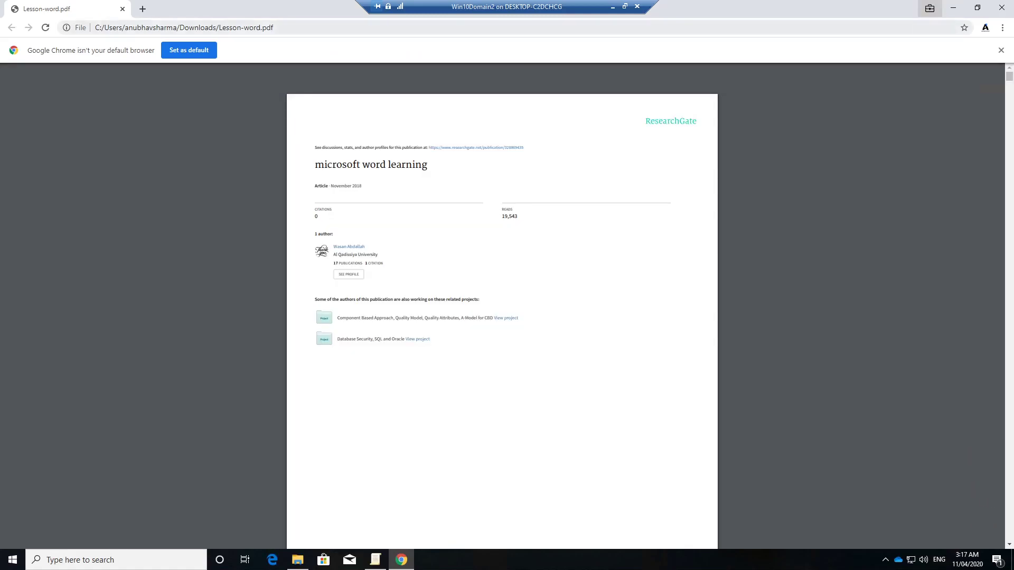
pyautogui.click(1002, 8)
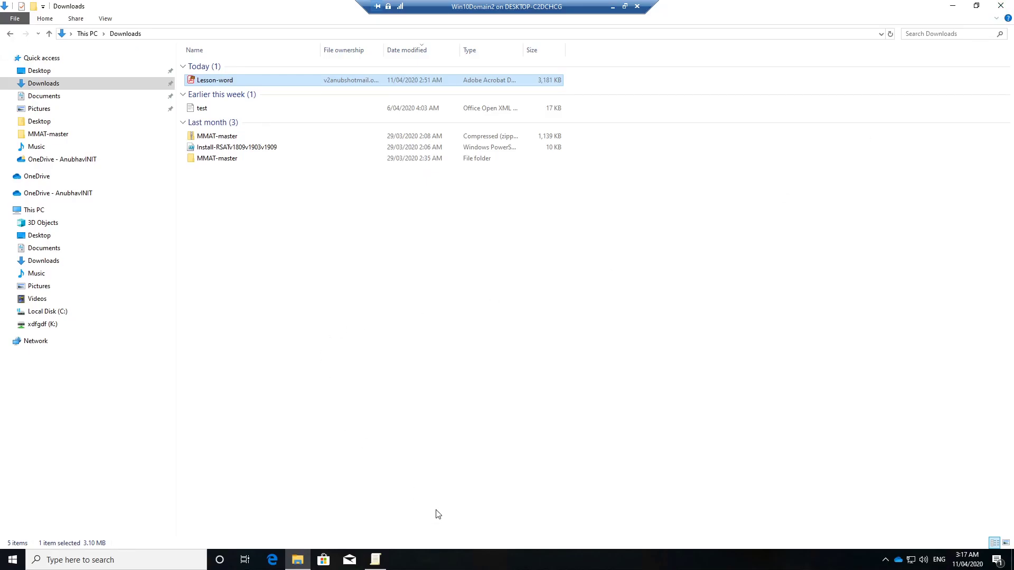
# - Check the chrome.exe Allow rule under Executable Rules, then go back to the AppLocker overview
pyautogui.click(375, 559)
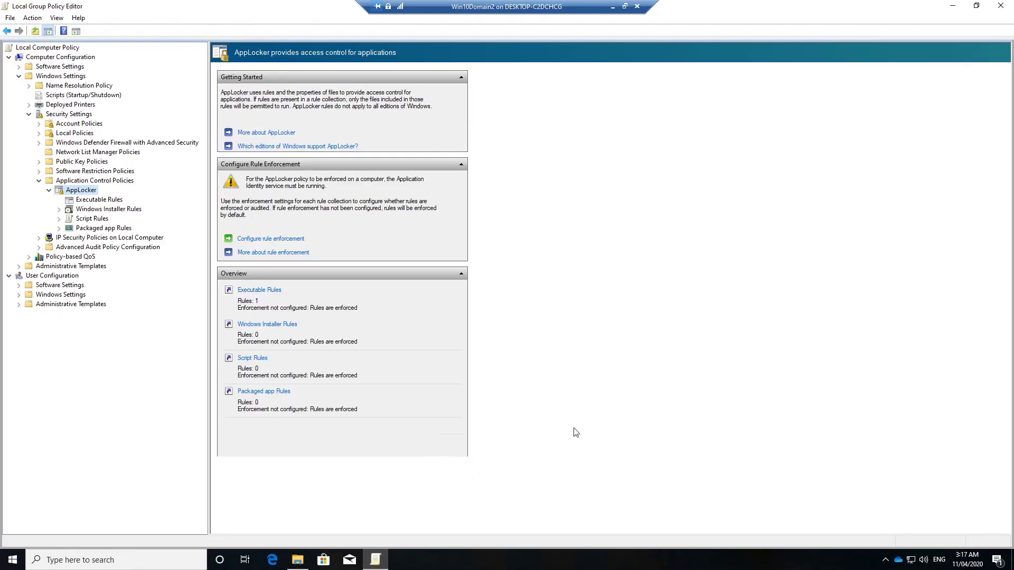
pyautogui.click(85, 202)
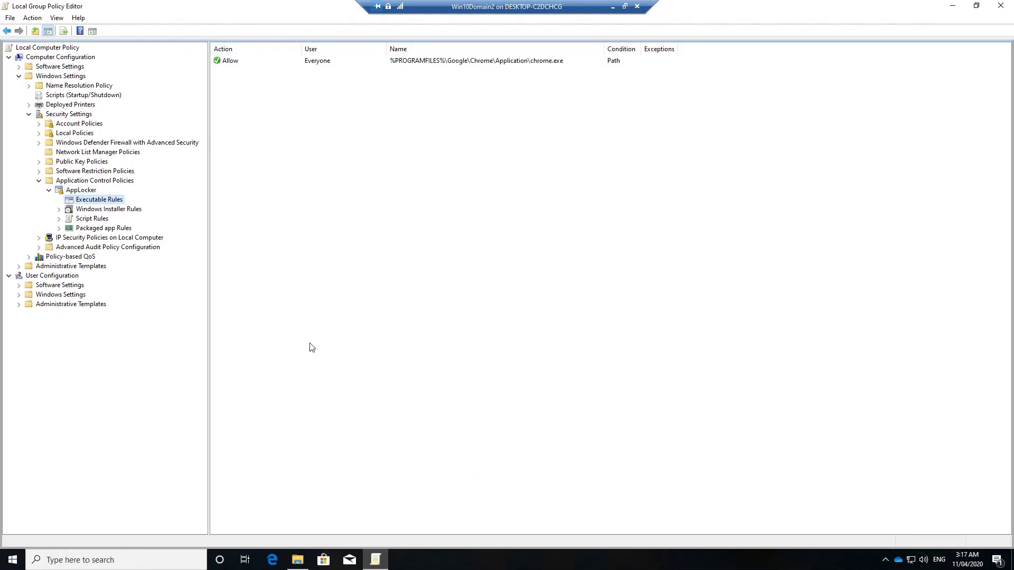
pyautogui.click(89, 192)
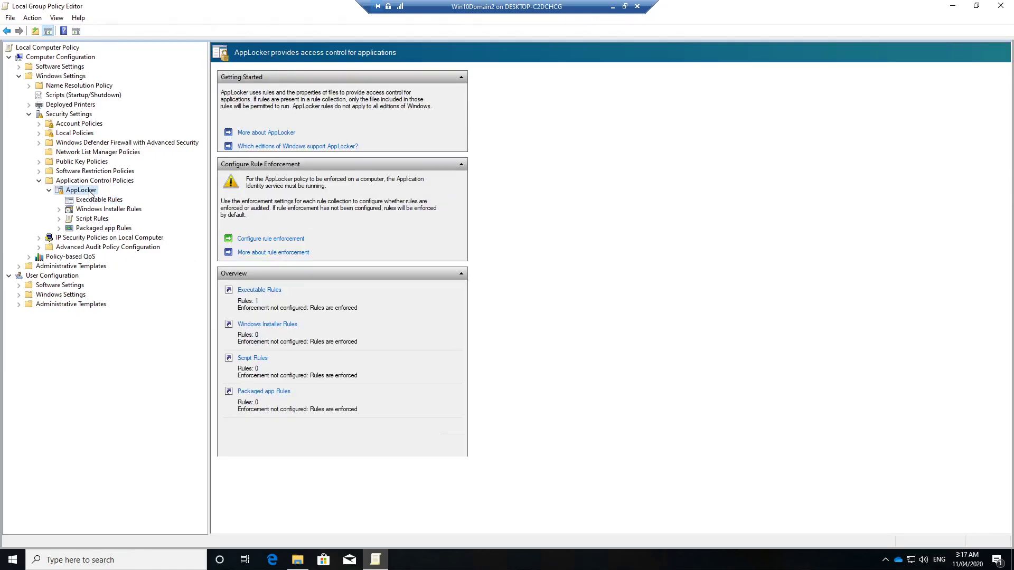